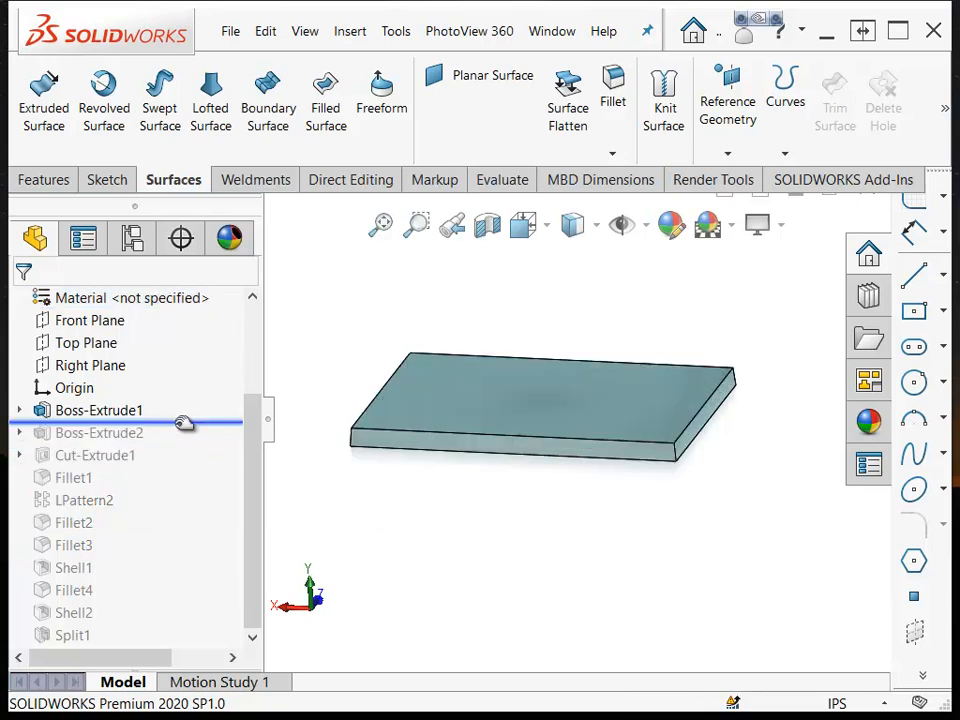
Step: Roll the feature history forward one feature at a time from Boss-Extrude1 through LPattern2
{"action": "left_click_drag", "start_coordinate": [184, 423], "coordinate": [183, 443]}
{"action": "middle_click_drag", "start_coordinate": [512, 549], "coordinate": [488, 479]}
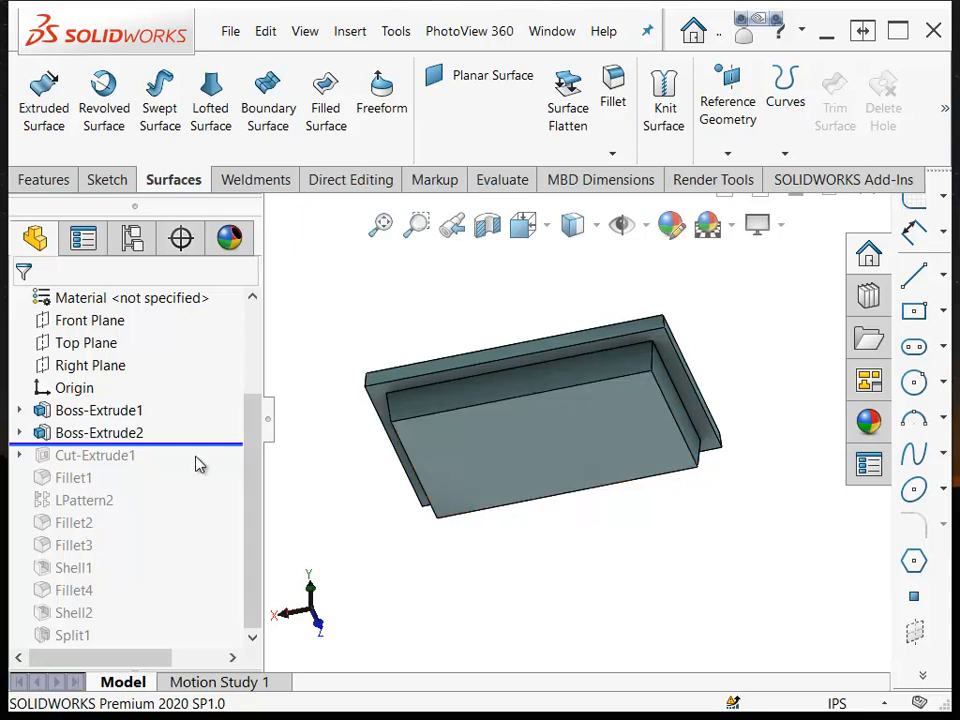
{"action": "left_click_drag", "start_coordinate": [197, 441], "coordinate": [188, 465]}
{"action": "middle_click_drag", "start_coordinate": [431, 570], "coordinate": [469, 568]}
{"action": "left_click_drag", "start_coordinate": [178, 469], "coordinate": [168, 488]}
{"action": "middle_click_drag", "start_coordinate": [453, 583], "coordinate": [458, 583]}
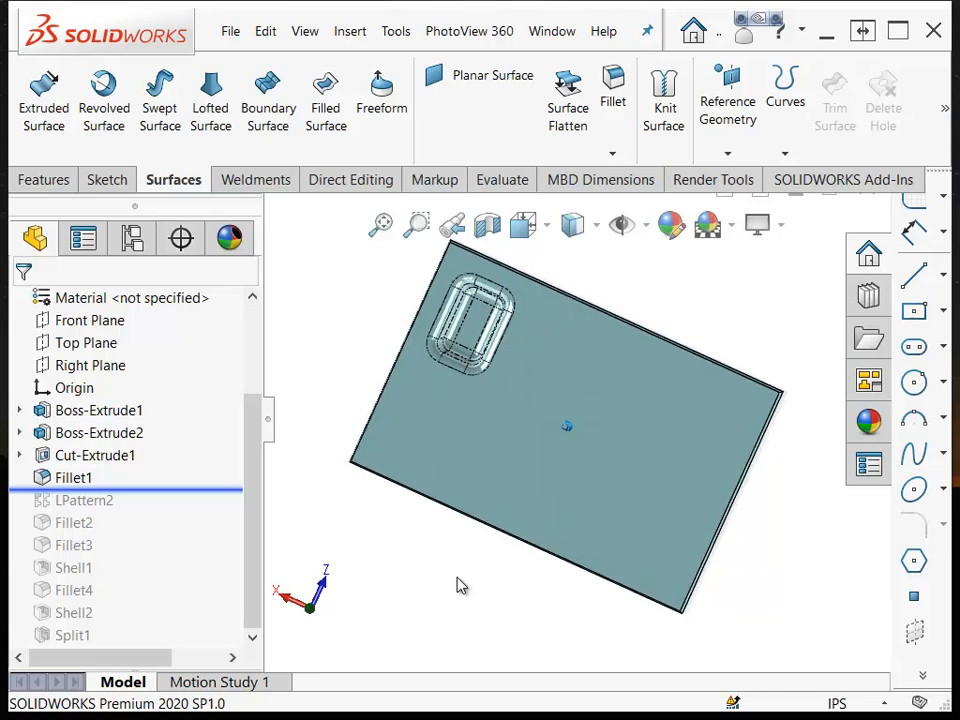
{"action": "left_click_drag", "start_coordinate": [170, 484], "coordinate": [163, 506]}
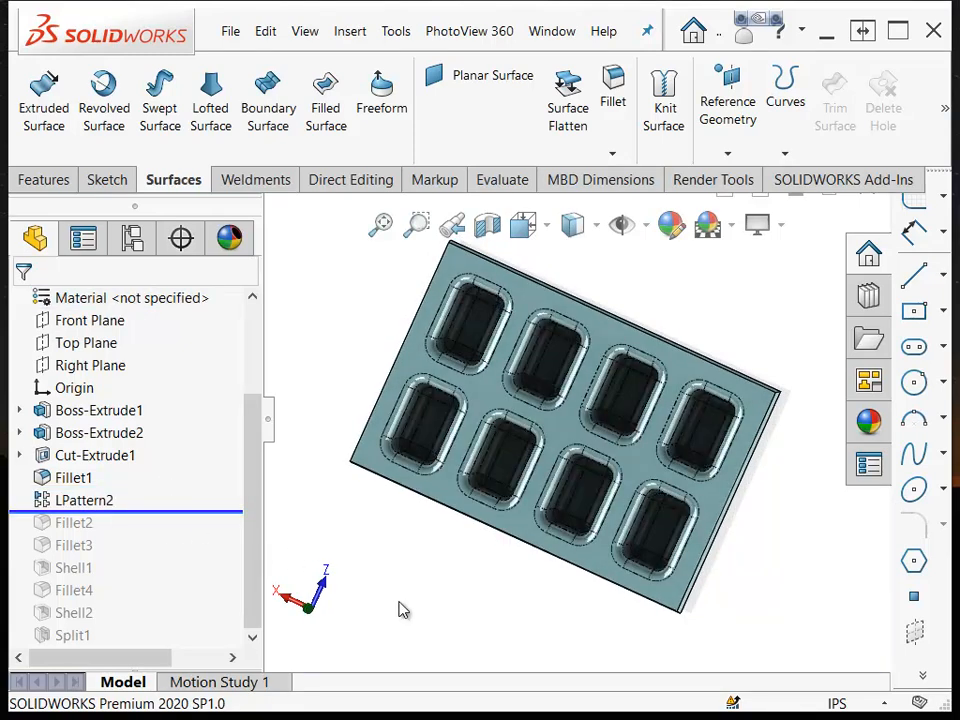
Step: Review the definition of LPattern2, including its directions, spacing, instances and options, and close it unchanged
{"action": "left_click", "coordinate": [80, 500]}
{"action": "left_click", "coordinate": [95, 447]}
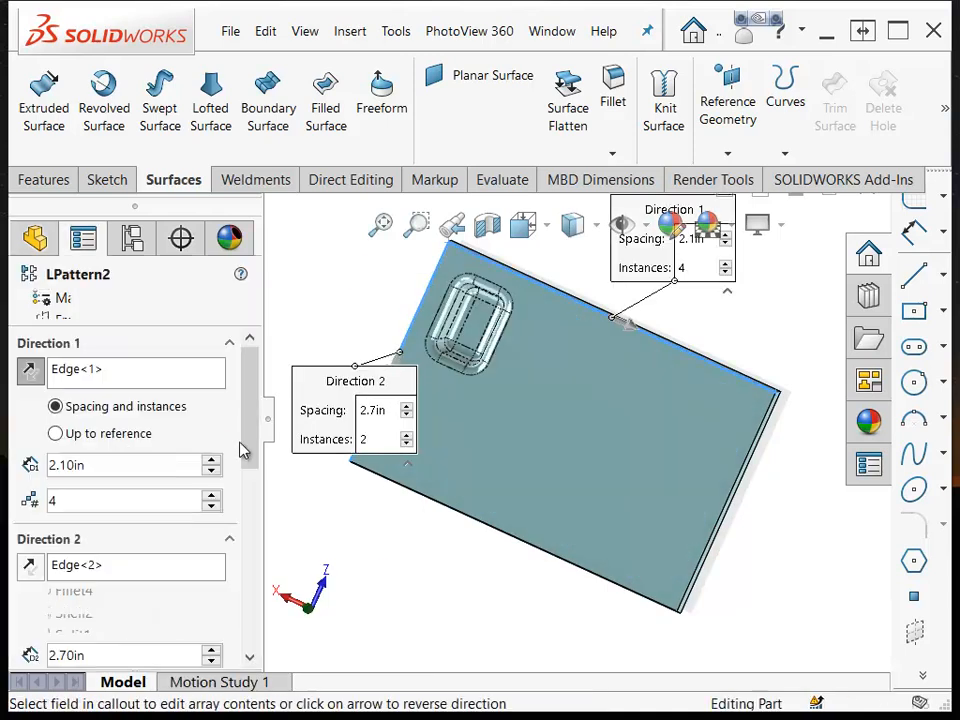
{"action": "left_click_drag", "start_coordinate": [255, 400], "coordinate": [264, 565]}
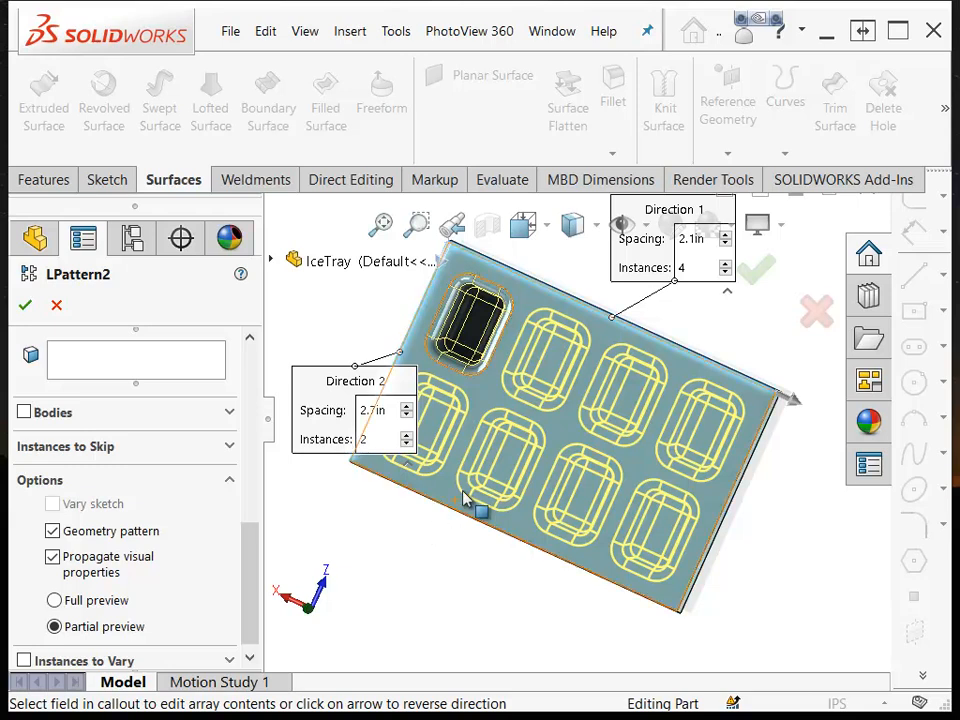
{"action": "middle_click_drag", "start_coordinate": [445, 458], "coordinate": [735, 420]}
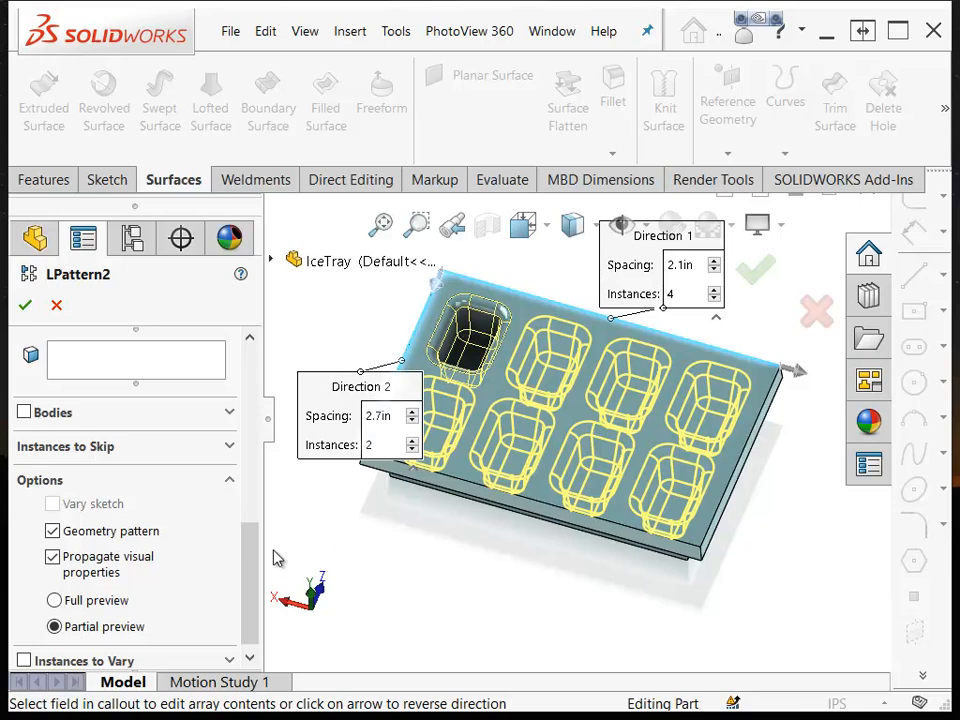
{"action": "left_click_drag", "start_coordinate": [252, 573], "coordinate": [250, 390]}
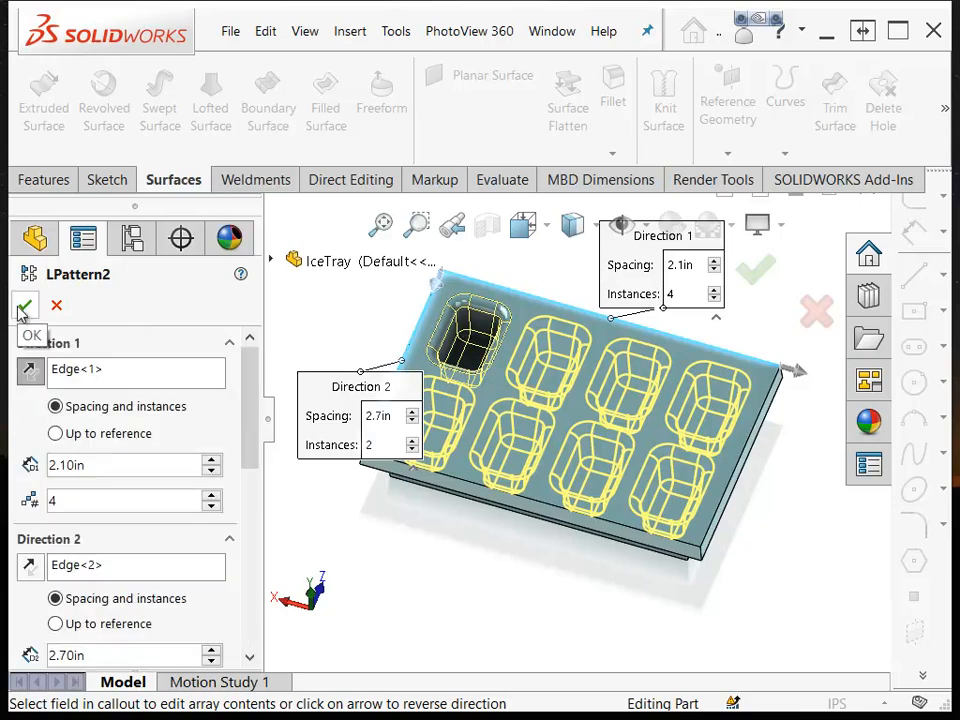
{"action": "left_click", "coordinate": [22, 307]}
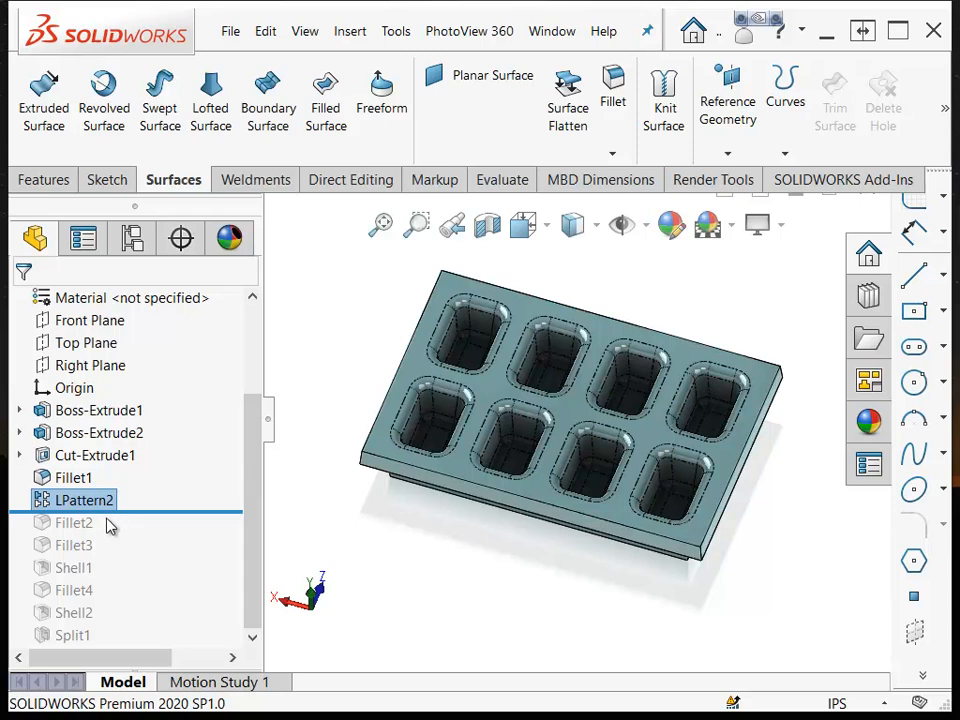
Step: Roll the feature history forward through Fillet2 and Fillet3, checking the tray from above and below
{"action": "left_click_drag", "start_coordinate": [127, 512], "coordinate": [127, 533]}
{"action": "middle_click_drag", "start_coordinate": [626, 589], "coordinate": [400, 478]}
{"action": "left_click_drag", "start_coordinate": [186, 536], "coordinate": [182, 553]}
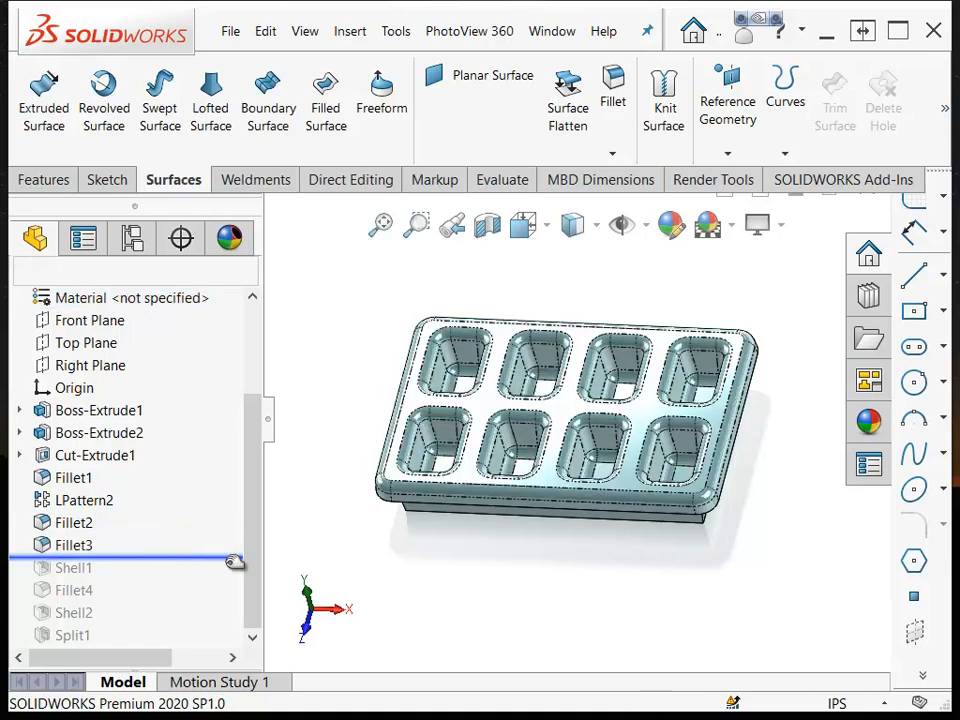
{"action": "middle_click_drag", "start_coordinate": [465, 566], "coordinate": [527, 437]}
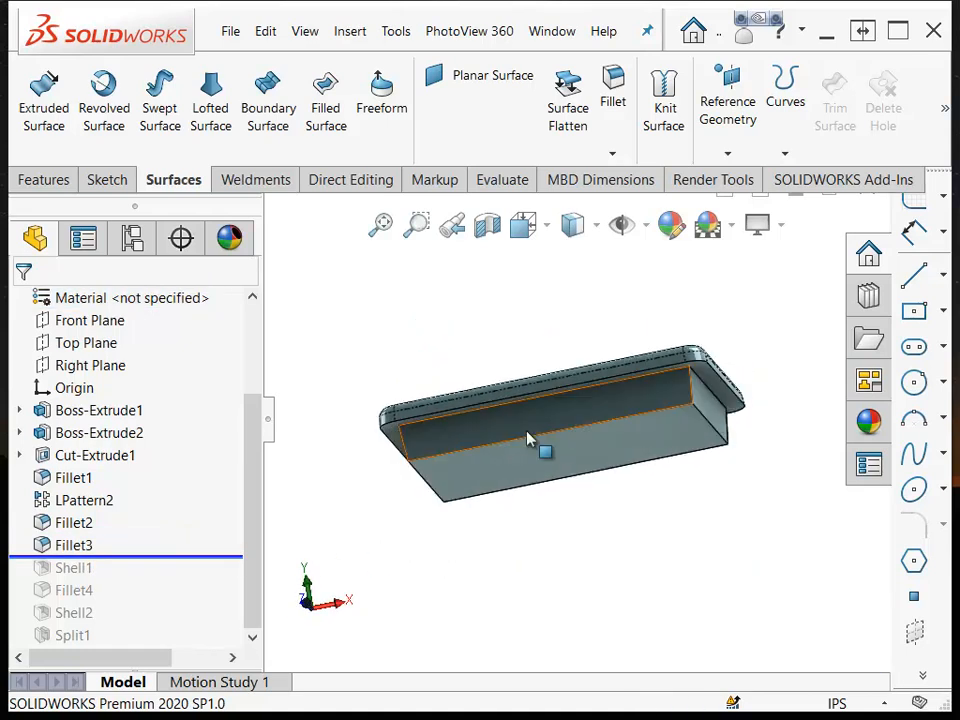
{"action": "mouse_move", "coordinate": [557, 541]}
{"action": "middle_mouse_down"}
{"action": "mouse_move", "coordinate": [574, 546]}
{"action": "mouse_move", "coordinate": [546, 568]}
{"action": "mouse_move", "coordinate": [560, 566]}
{"action": "middle_mouse_up"}
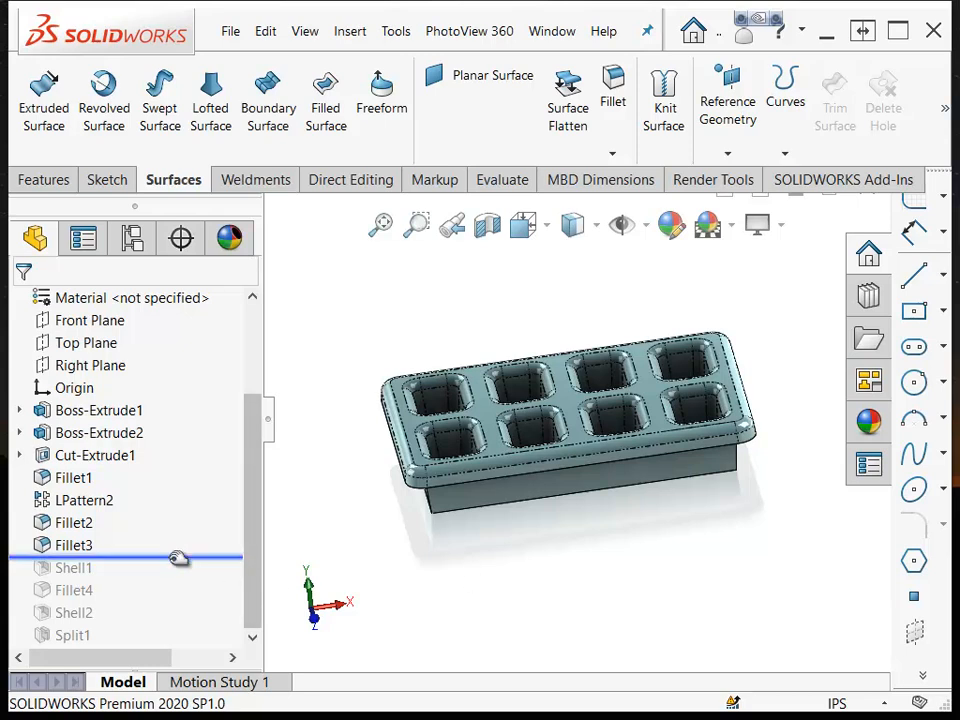
Step: Roll forward past Shell1 to examine the hollowed underside, and return the rollback position to directly after Fillet3
{"action": "left_click_drag", "start_coordinate": [178, 555], "coordinate": [158, 570]}
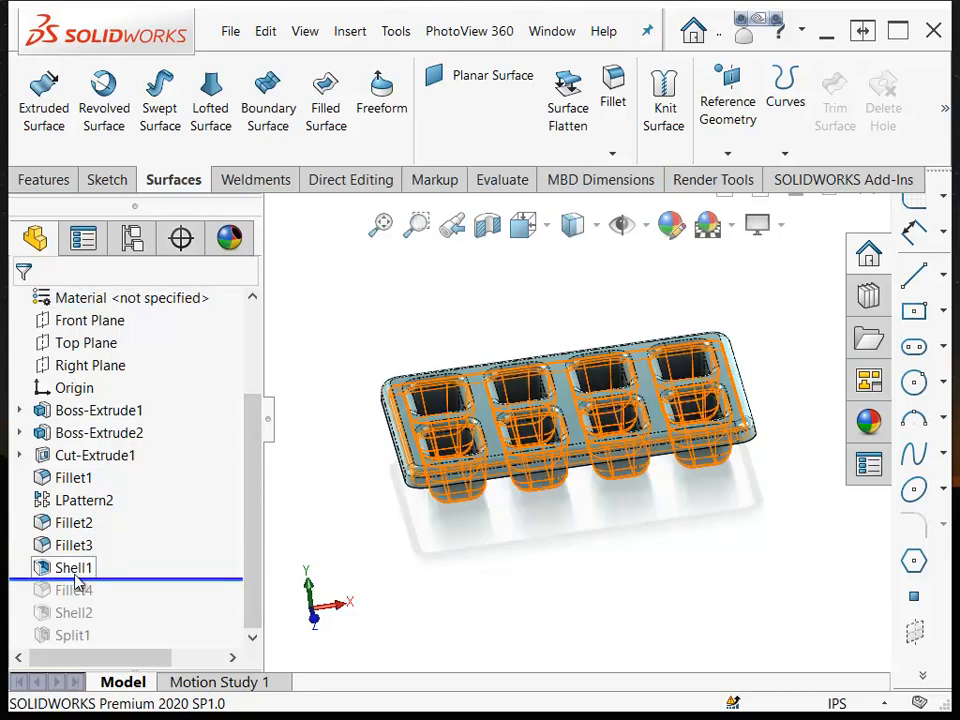
{"action": "middle_click_drag", "start_coordinate": [598, 520], "coordinate": [626, 577]}
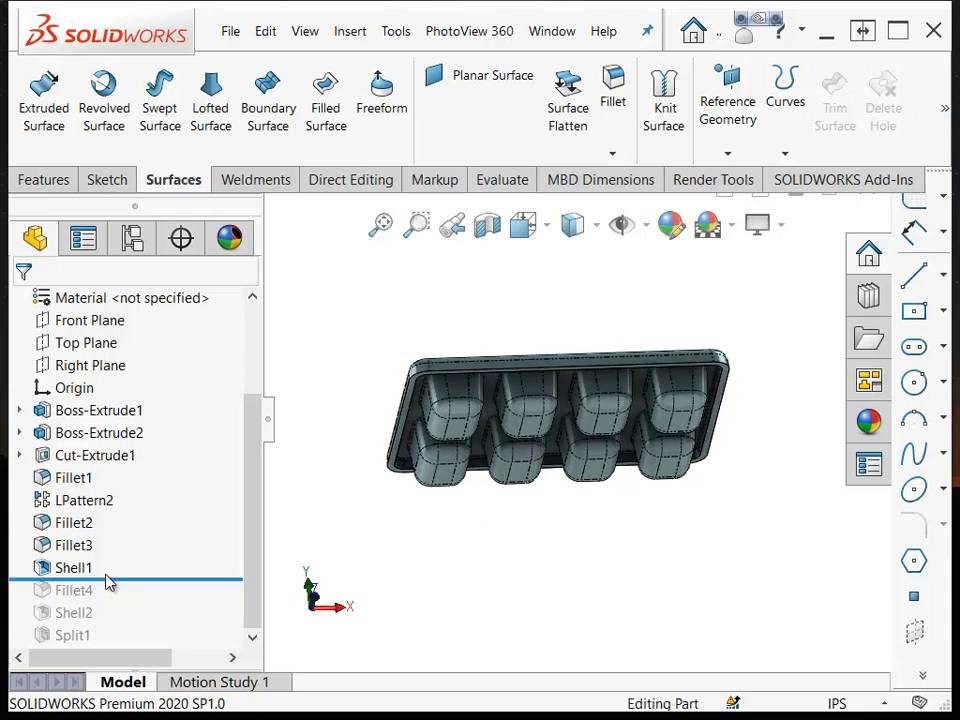
{"action": "left_click_drag", "start_coordinate": [116, 577], "coordinate": [199, 557]}
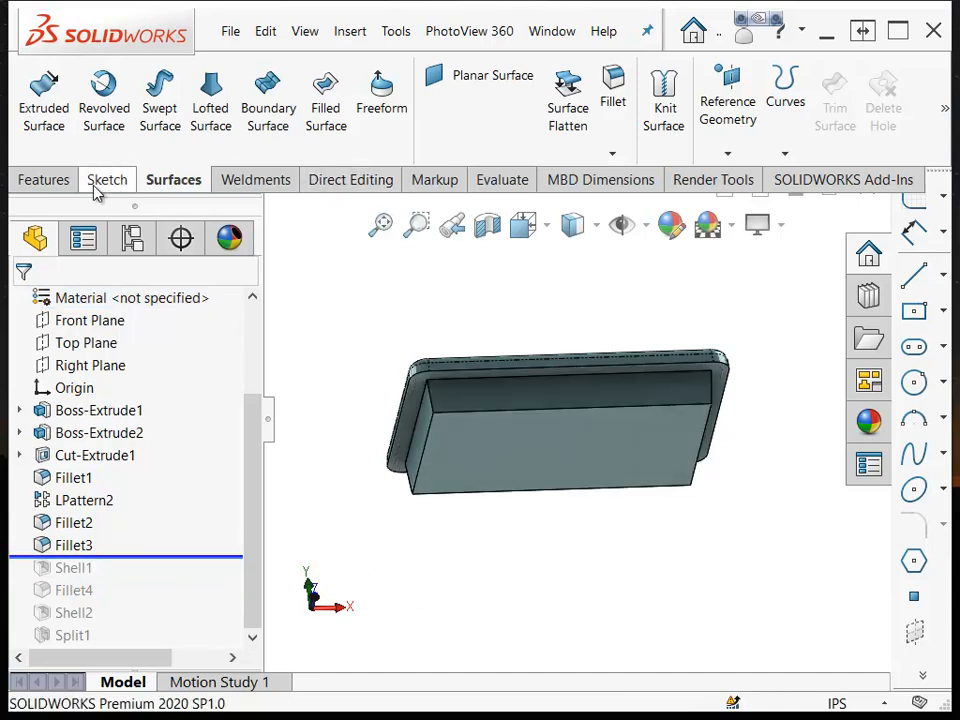
Step: Start a Shell feature on the solid tray with a thickness of 0.025 in
{"action": "left_click", "coordinate": [45, 180]}
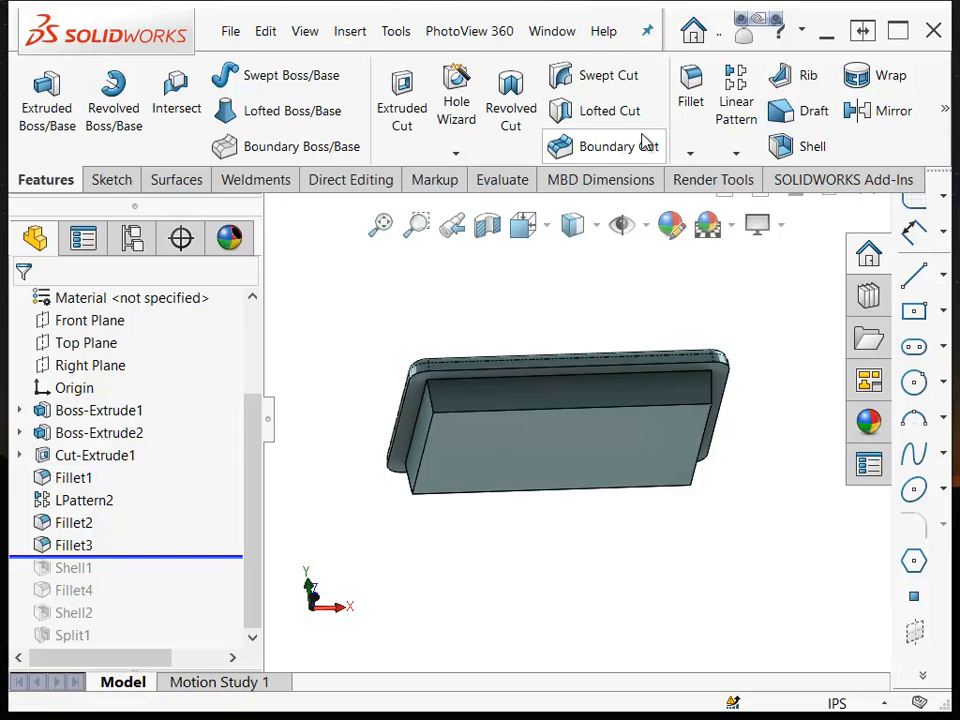
{"action": "left_click", "coordinate": [800, 147]}
{"action": "key", "text": "ctrl+7"}
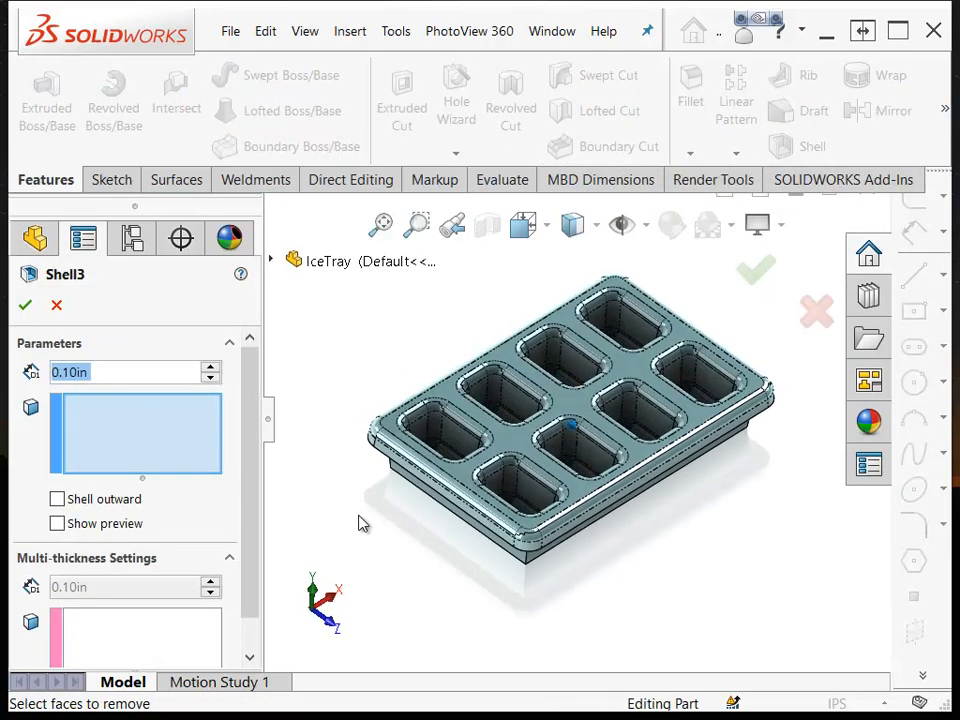
{"action": "scroll", "coordinate": [437, 468], "scroll_direction": "down", "scroll_amount": 3}
{"action": "scroll", "coordinate": [432, 465], "scroll_direction": "down", "scroll_amount": 2}
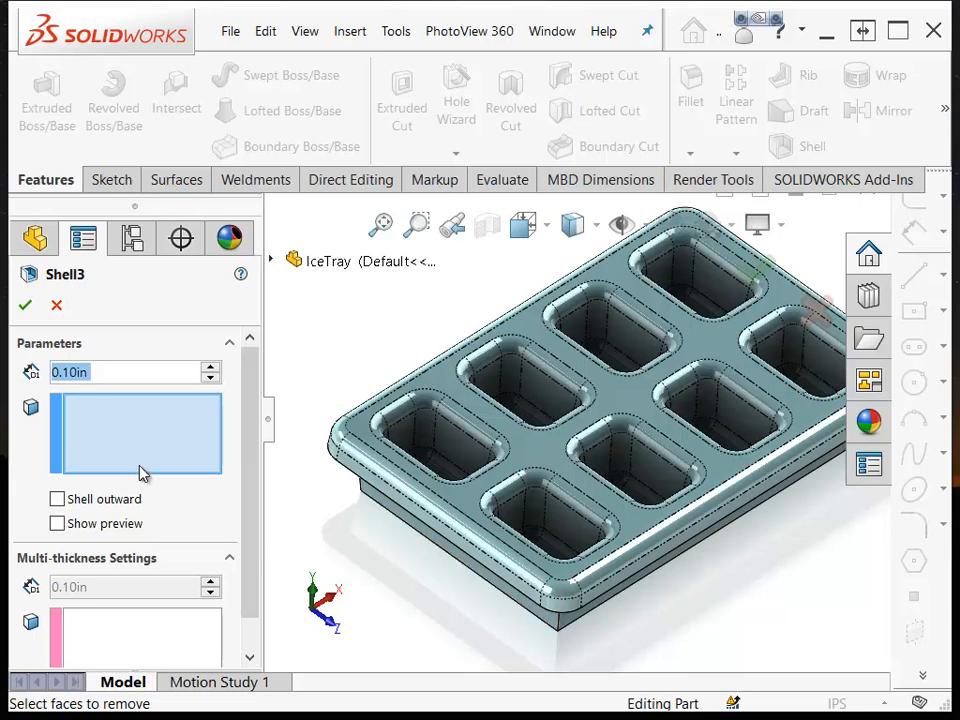
{"action": "left_click", "coordinate": [100, 374]}
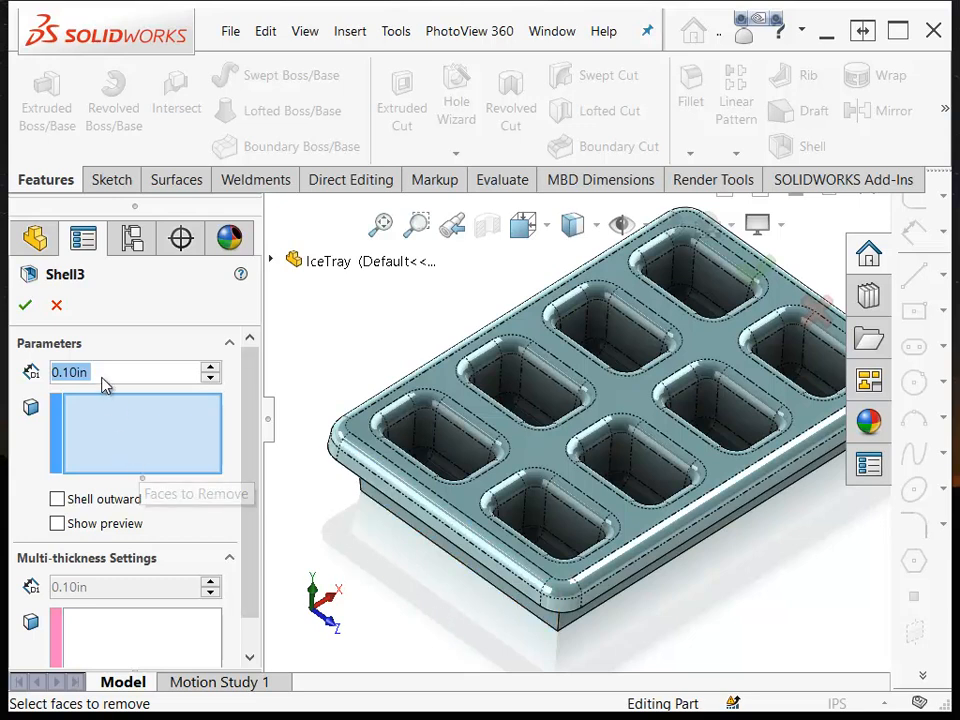
{"action": "left_click_drag", "start_coordinate": [61, 374], "coordinate": [17, 381]}
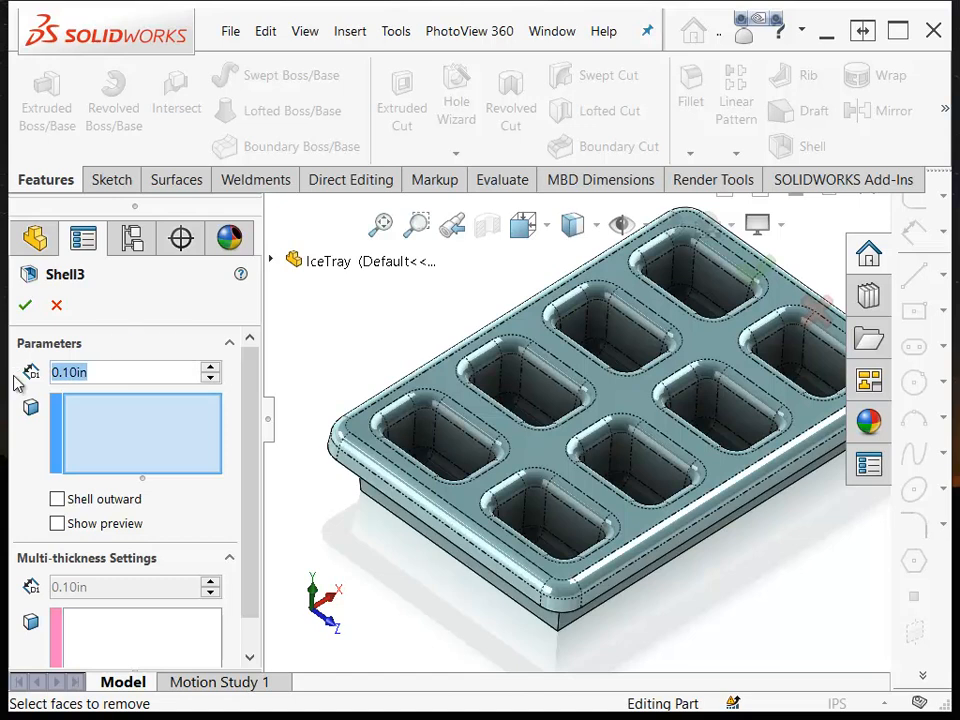
{"action": "type", "text": ".0"}
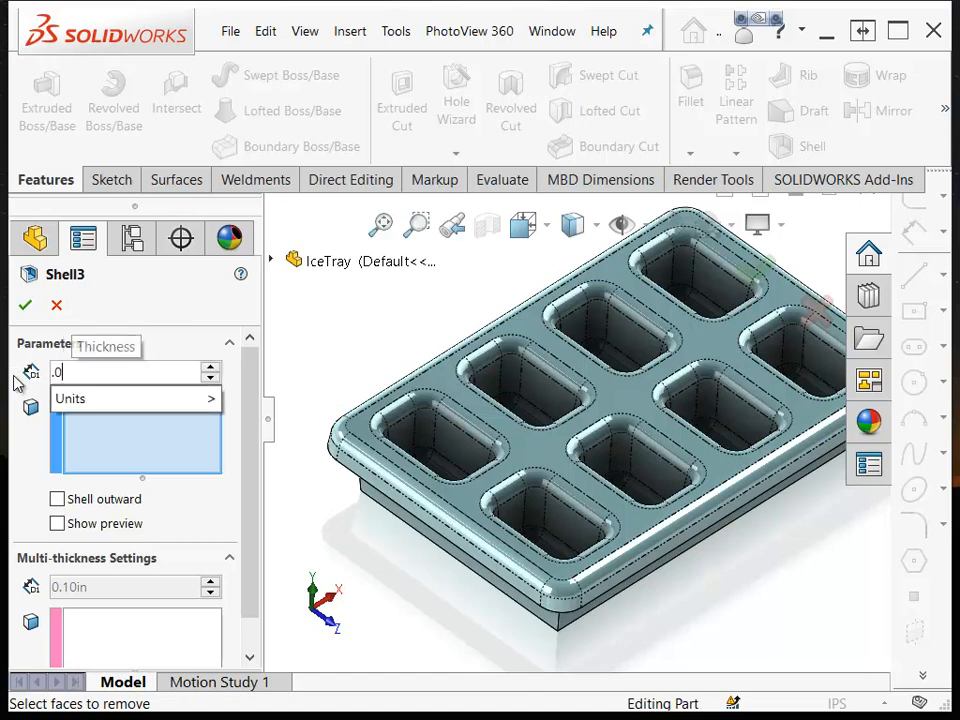
{"action": "type", "text": "25"}
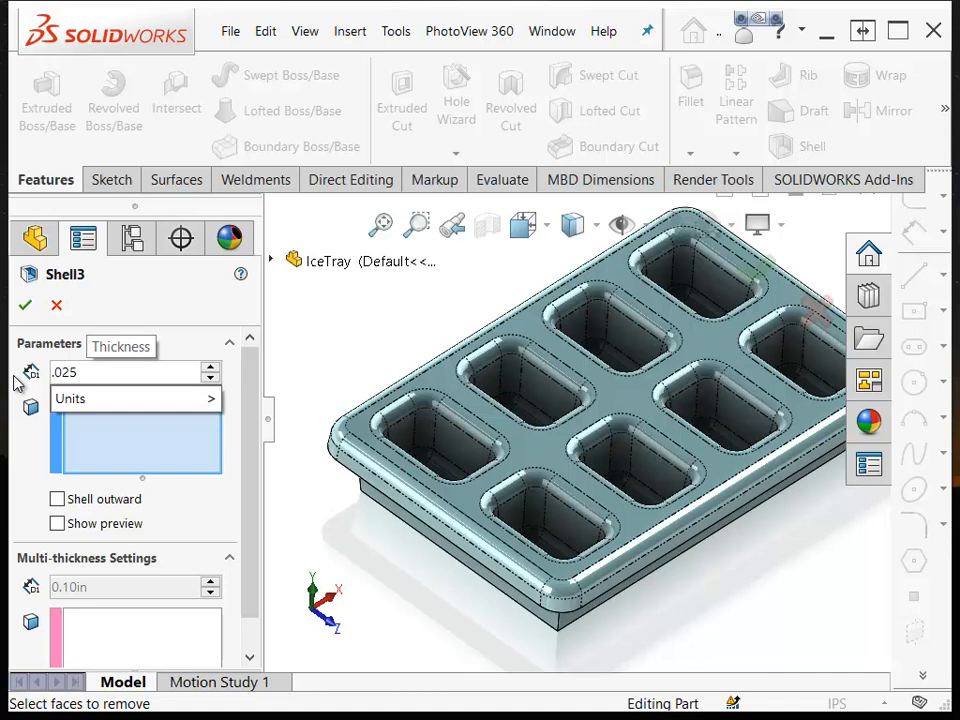
Step: Remove the rim's underside face and the lower block's bottom and four side faces with the shell, and accept the feature
{"action": "middle_click_drag", "start_coordinate": [391, 535], "coordinate": [385, 576]}
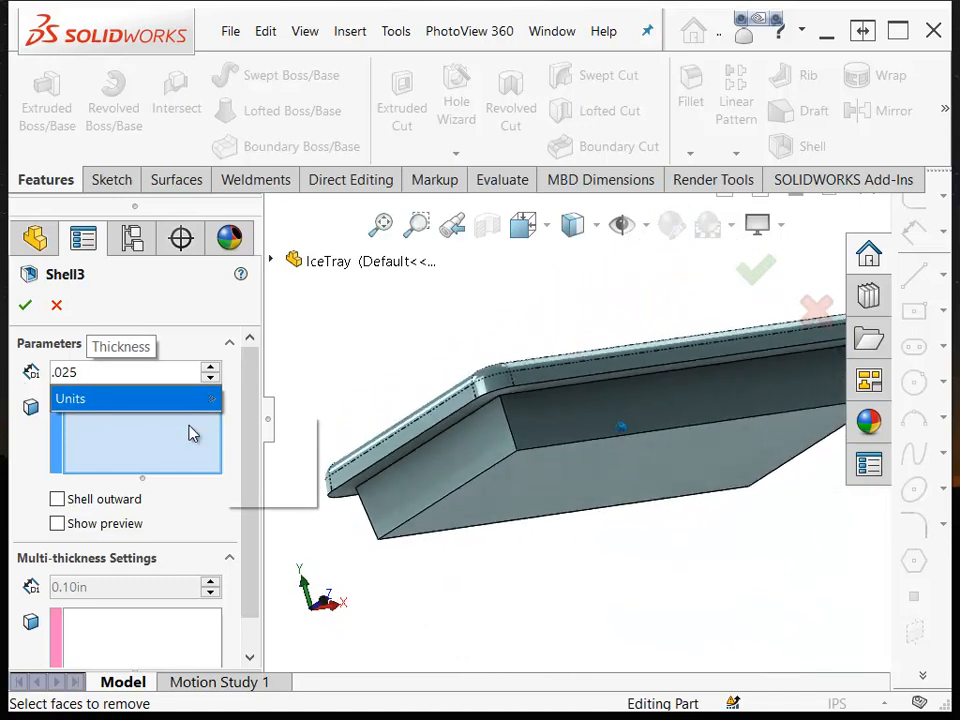
{"action": "left_click", "coordinate": [141, 446]}
{"action": "middle_click_drag", "start_coordinate": [505, 460], "coordinate": [432, 300]}
{"action": "left_click", "coordinate": [430, 296]}
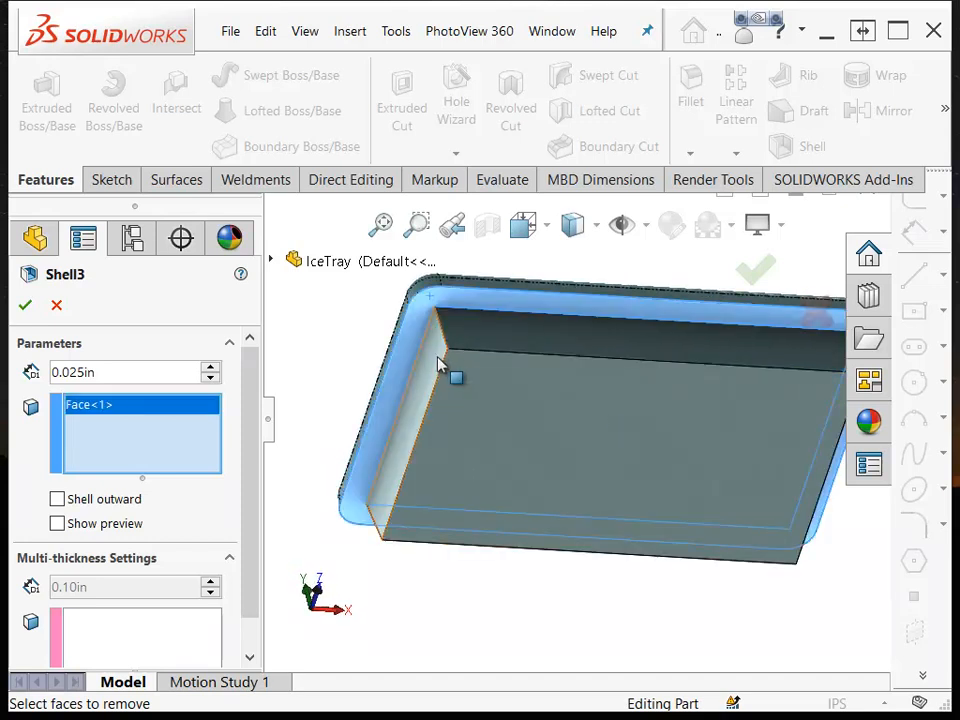
{"action": "left_click", "coordinate": [494, 326]}
{"action": "left_click", "coordinate": [437, 355]}
{"action": "left_click", "coordinate": [503, 413]}
{"action": "middle_click_drag", "start_coordinate": [503, 413], "coordinate": [748, 505]}
{"action": "left_click", "coordinate": [750, 503]}
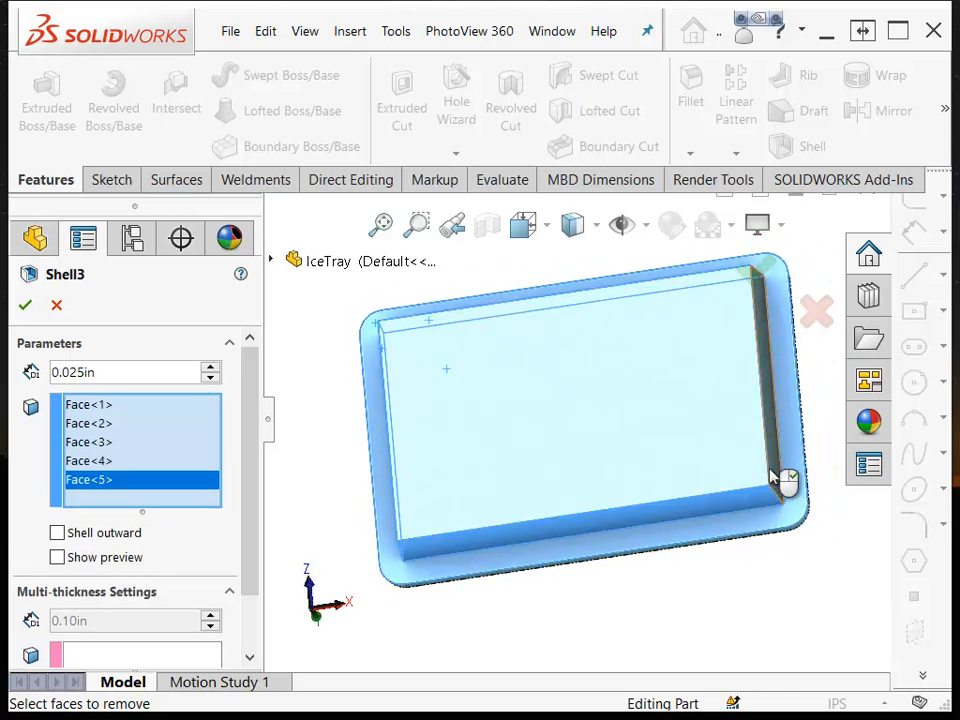
{"action": "left_click", "coordinate": [778, 474]}
{"action": "mouse_move", "coordinate": [696, 489]}
{"action": "middle_mouse_down"}
{"action": "mouse_move", "coordinate": [687, 504]}
{"action": "mouse_move", "coordinate": [634, 491]}
{"action": "mouse_move", "coordinate": [512, 446]}
{"action": "mouse_move", "coordinate": [422, 392]}
{"action": "middle_mouse_up"}
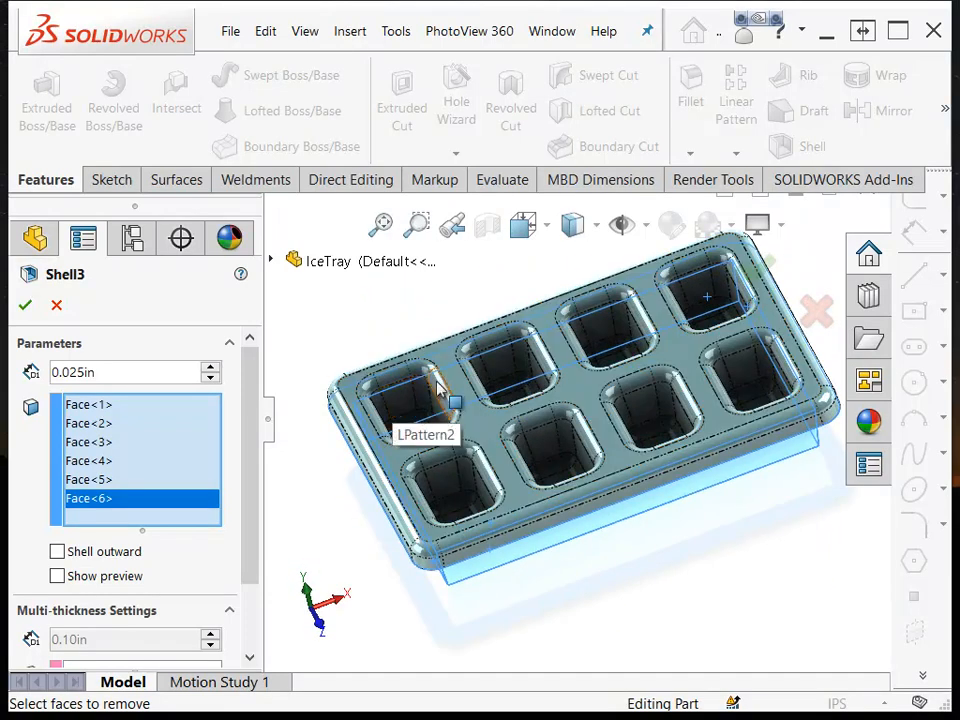
{"action": "mouse_move", "coordinate": [443, 517]}
{"action": "middle_mouse_down"}
{"action": "mouse_move", "coordinate": [619, 591]}
{"action": "mouse_move", "coordinate": [632, 526]}
{"action": "middle_mouse_up"}
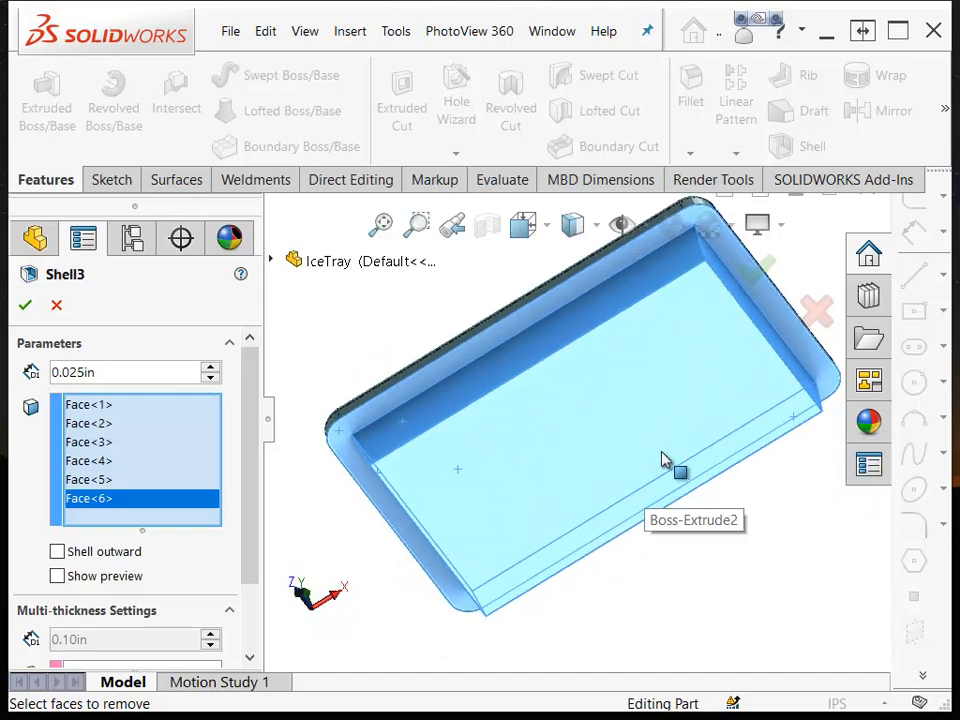
{"action": "mouse_move", "coordinate": [661, 460]}
{"action": "middle_mouse_down", "text": "ctrl"}
{"action": "mouse_move", "coordinate": [596, 502]}
{"action": "mouse_move", "coordinate": [663, 458]}
{"action": "mouse_move", "coordinate": [721, 366]}
{"action": "mouse_move", "coordinate": [742, 295]}
{"action": "middle_mouse_up", "text": "ctrl"}
{"action": "left_click", "coordinate": [757, 268]}
{"action": "mouse_move", "coordinate": [572, 285]}
{"action": "middle_mouse_down"}
{"action": "mouse_move", "coordinate": [489, 317]}
{"action": "mouse_move", "coordinate": [521, 336]}
{"action": "mouse_move", "coordinate": [470, 500]}
{"action": "middle_mouse_up"}
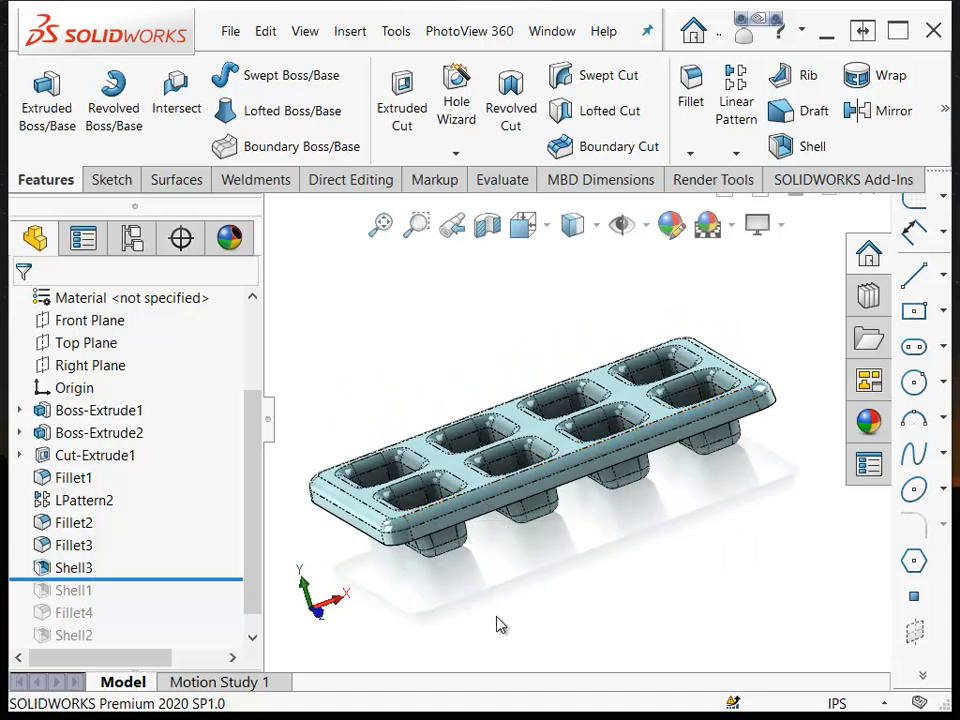
Step: Edit Shell3 and set its thickness to 0.25 in, accepting the shell despite the minimum-curvature caution
{"action": "left_click", "coordinate": [75, 570]}
{"action": "left_click", "coordinate": [91, 509]}
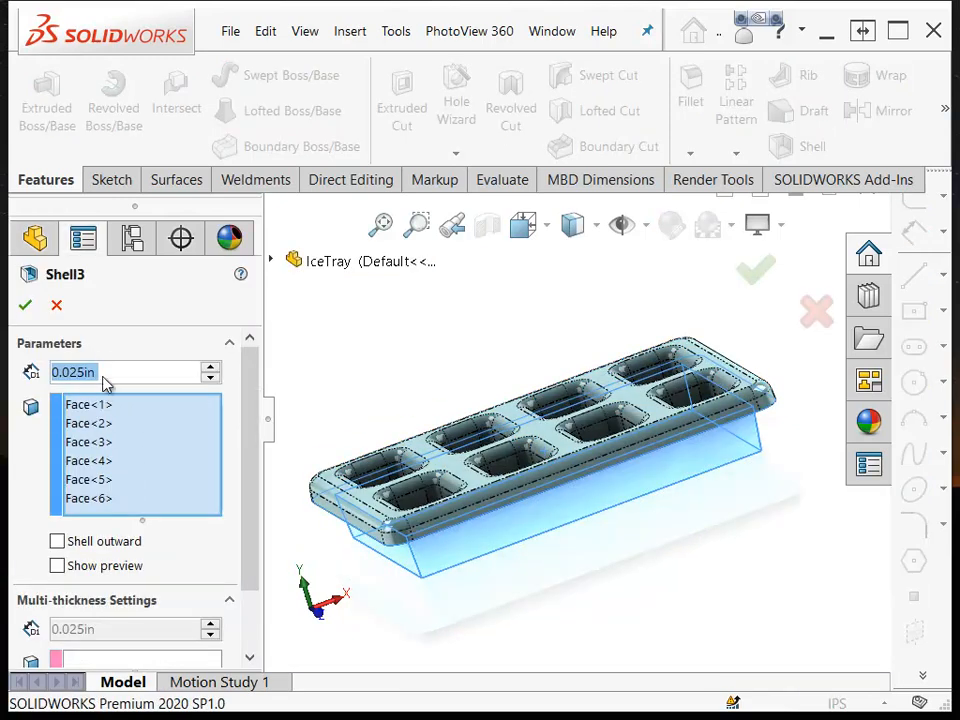
{"action": "type", "text": ".25"}
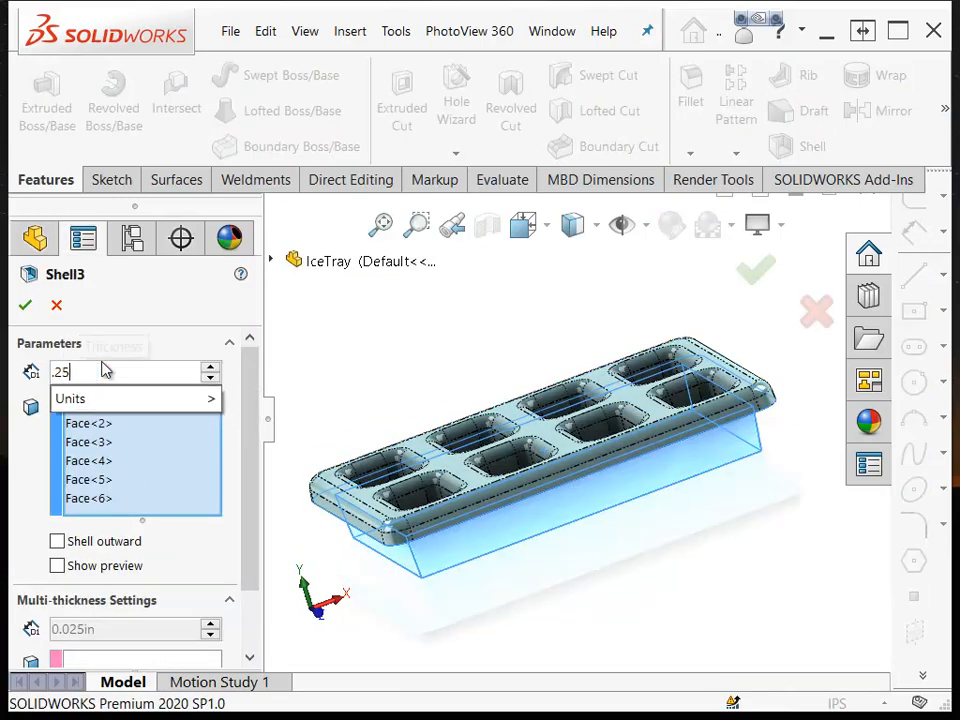
{"action": "key", "text": "Return"}
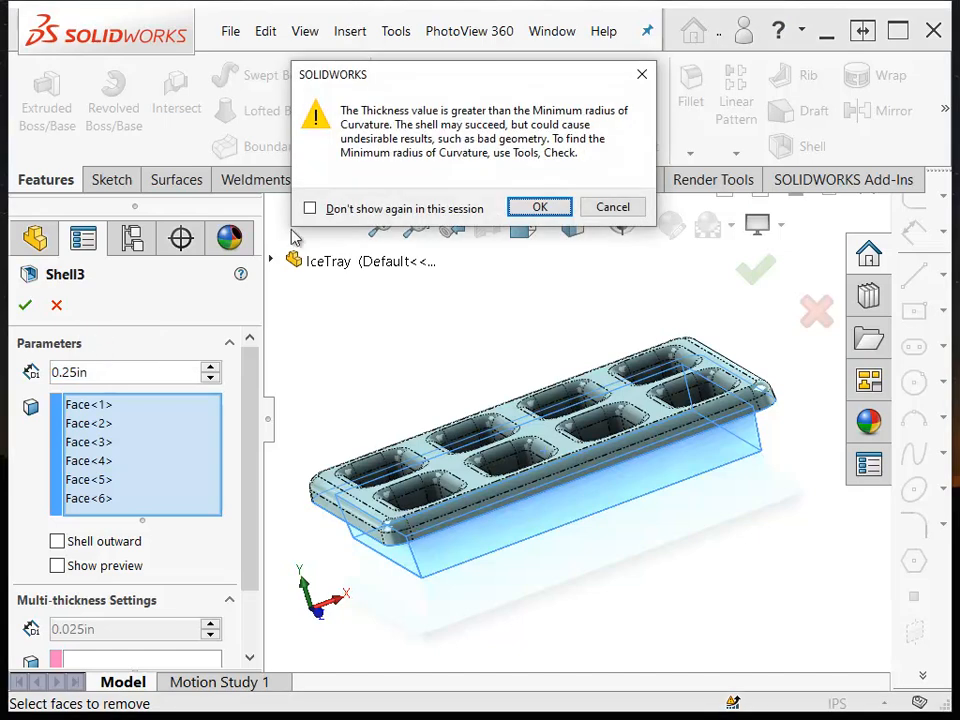
{"action": "left_click_drag", "start_coordinate": [500, 80], "coordinate": [506, 306]}
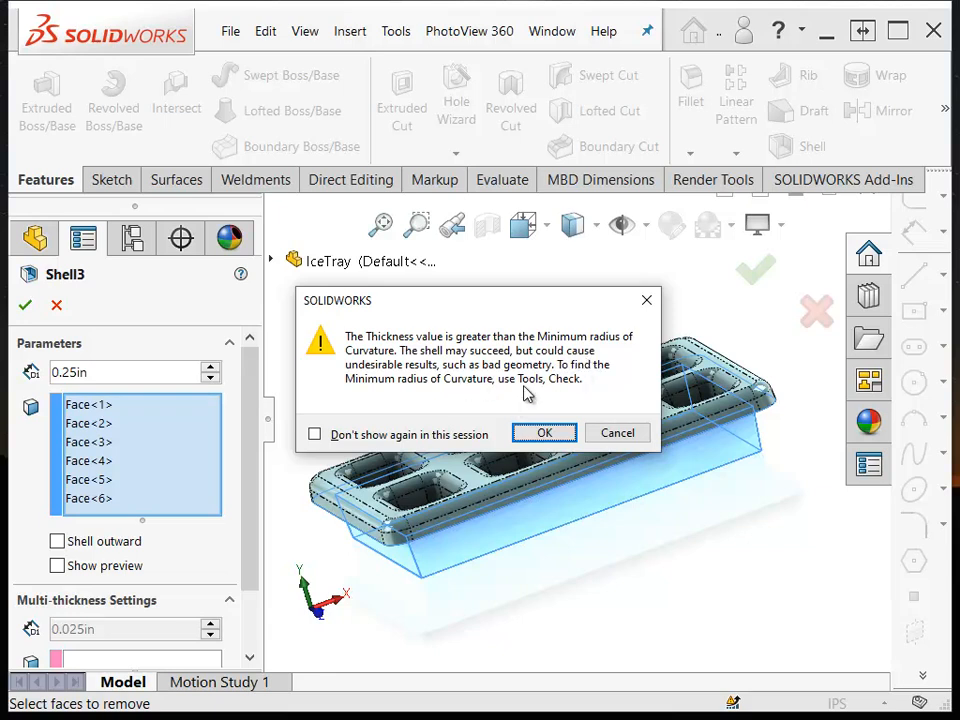
{"action": "left_click", "coordinate": [545, 433]}
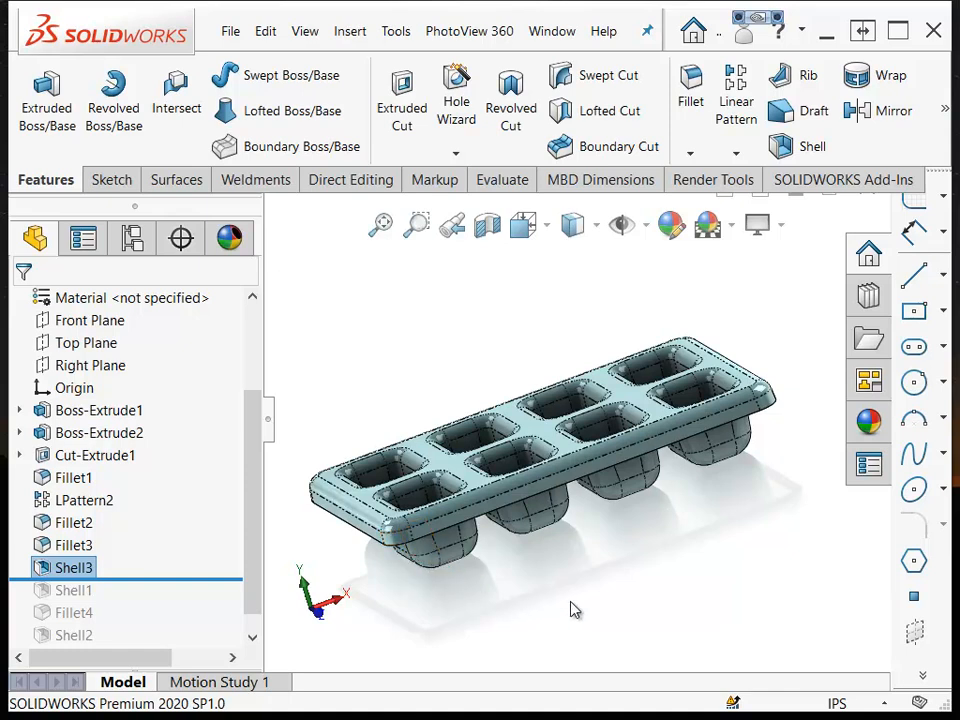
Step: Examine the thicker shell's underside around the corner cup and rim, and the tray's upper side
{"action": "middle_click_drag", "start_coordinate": [356, 593], "coordinate": [373, 568]}
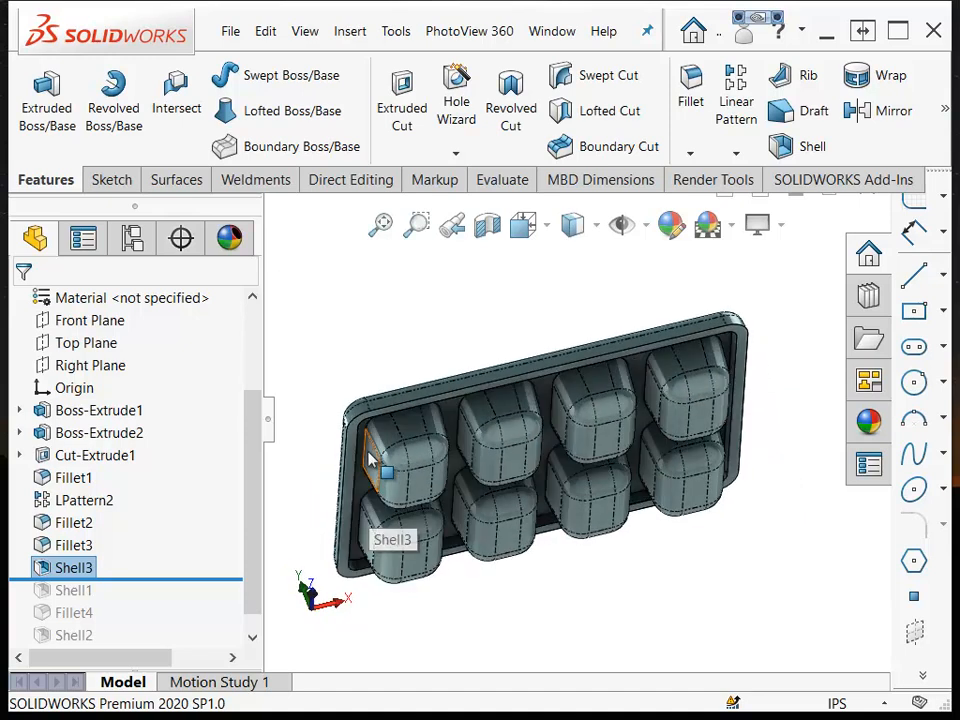
{"action": "scroll", "coordinate": [378, 458], "scroll_direction": "down", "scroll_amount": 5}
{"action": "middle_click_drag", "start_coordinate": [461, 393], "coordinate": [457, 392]}
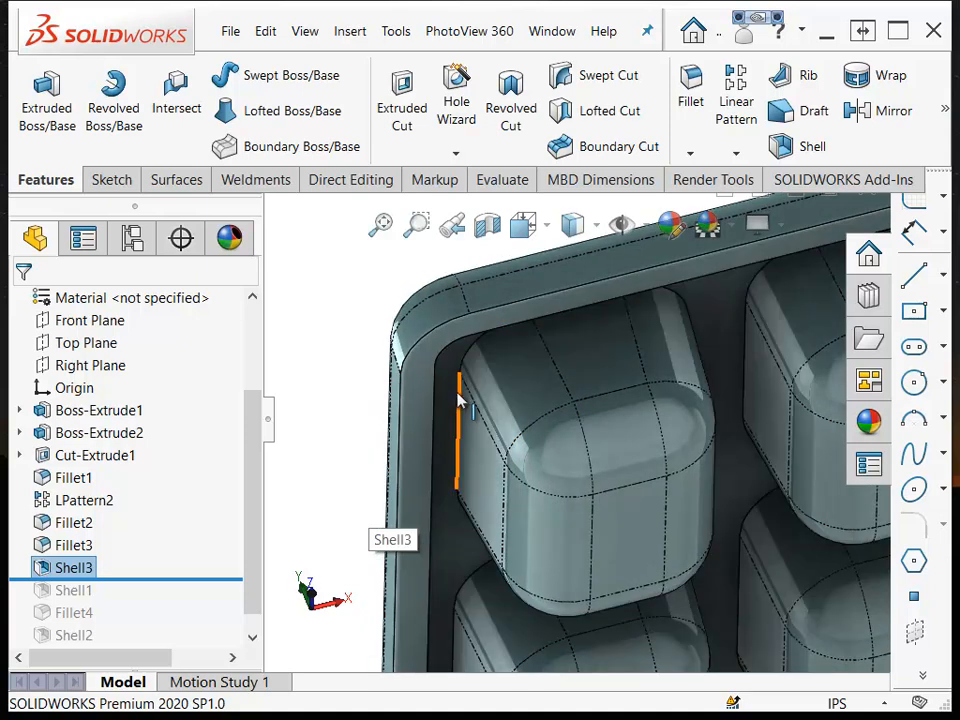
{"action": "left_click", "coordinate": [458, 398]}
{"action": "middle_click_drag", "start_coordinate": [457, 397], "coordinate": [381, 570]}
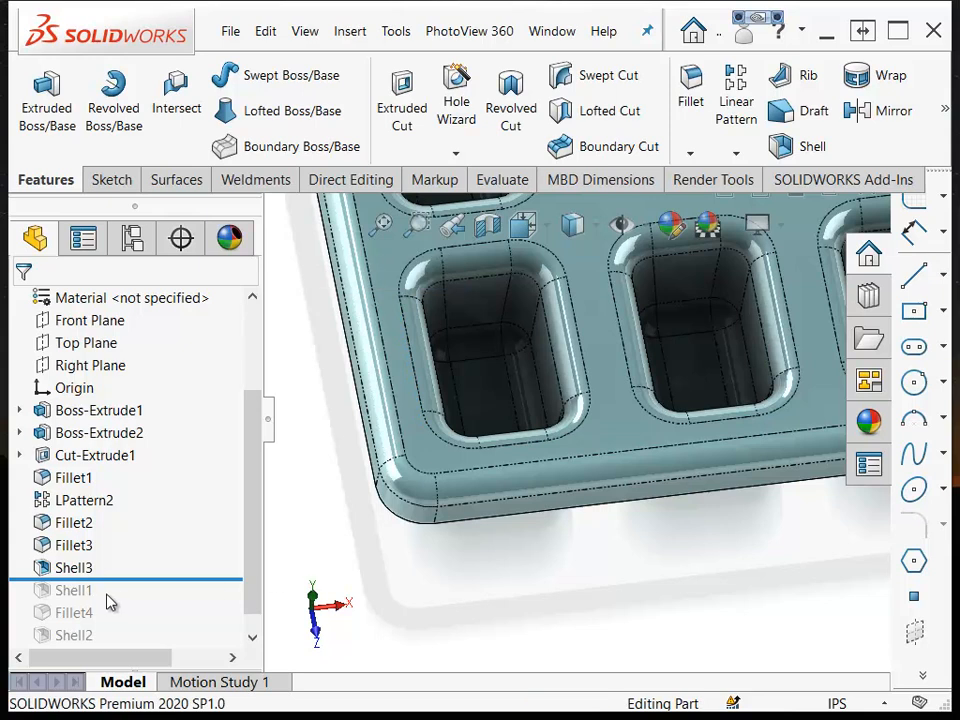
Step: Edit Shell3, set its thickness to 0.20 in, and inspect the tray's underside and upper corner
{"action": "left_click", "coordinate": [72, 568]}
{"action": "left_click", "coordinate": [90, 527]}
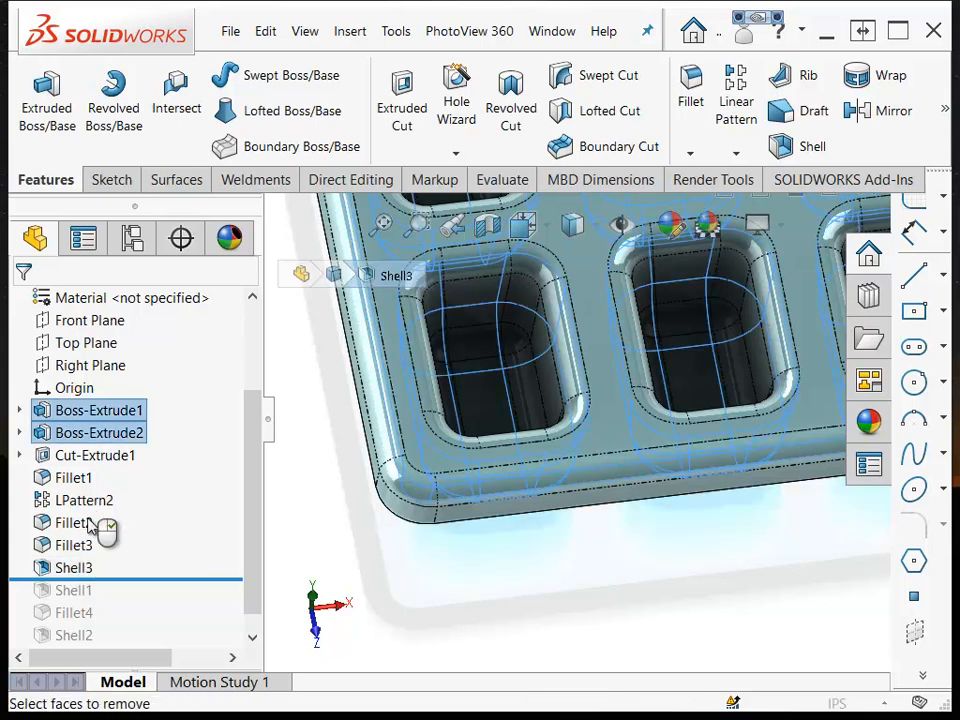
{"action": "key", "text": "BackSpace"}
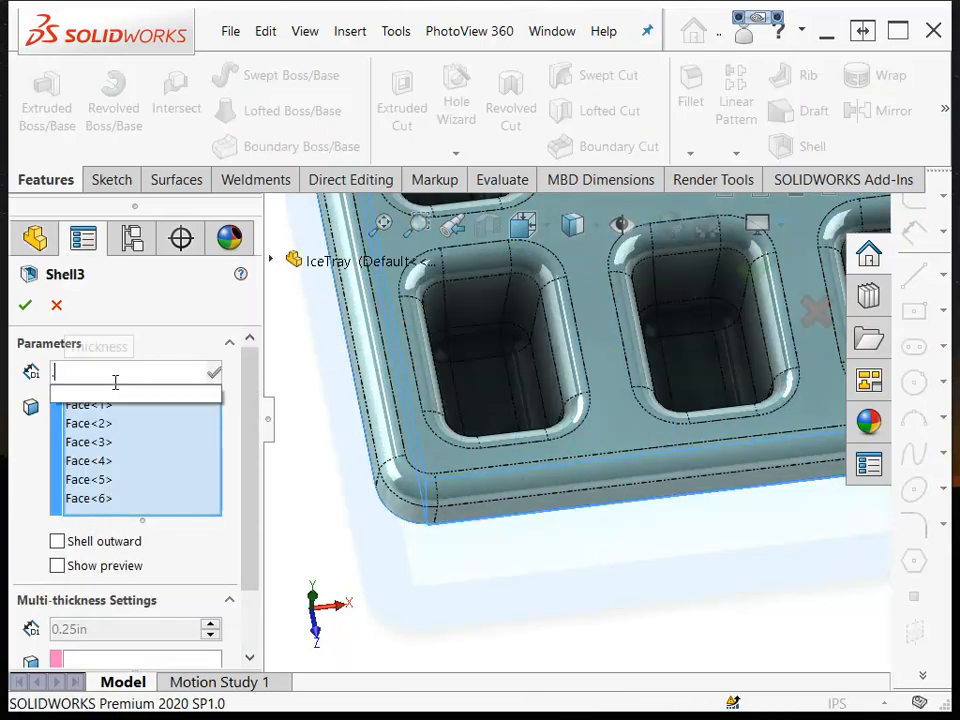
{"action": "type", "text": "0.20in"}
{"action": "key", "text": "Return"}
{"action": "middle_click_drag", "start_coordinate": [603, 549], "coordinate": [539, 543]}
{"action": "scroll", "coordinate": [446, 484], "scroll_direction": "down", "scroll_amount": 6}
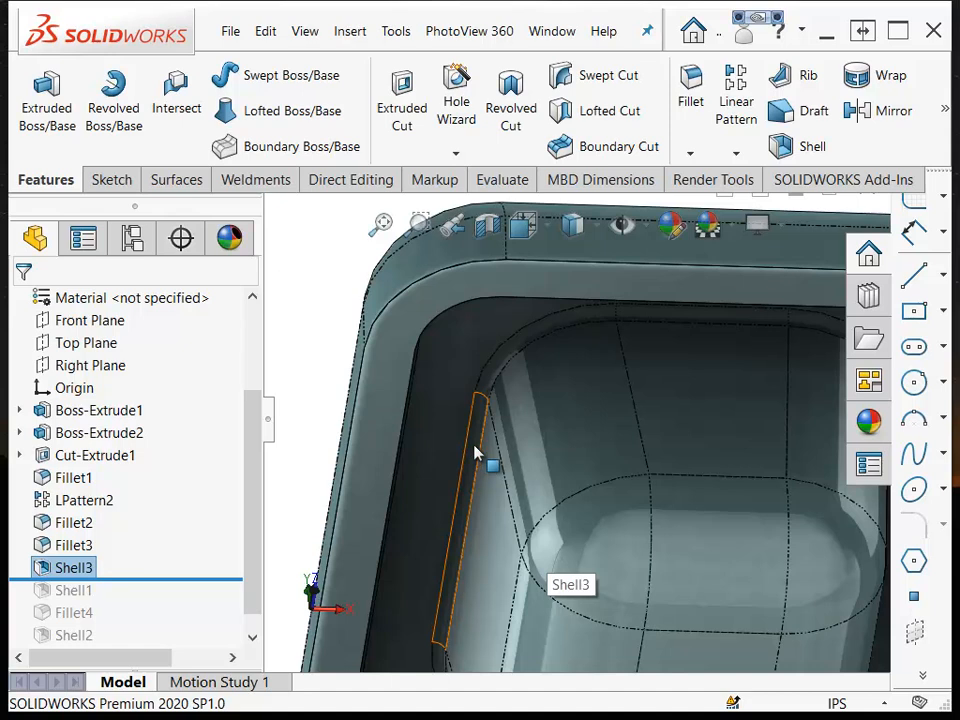
{"action": "middle_click_drag", "start_coordinate": [395, 629], "coordinate": [400, 631]}
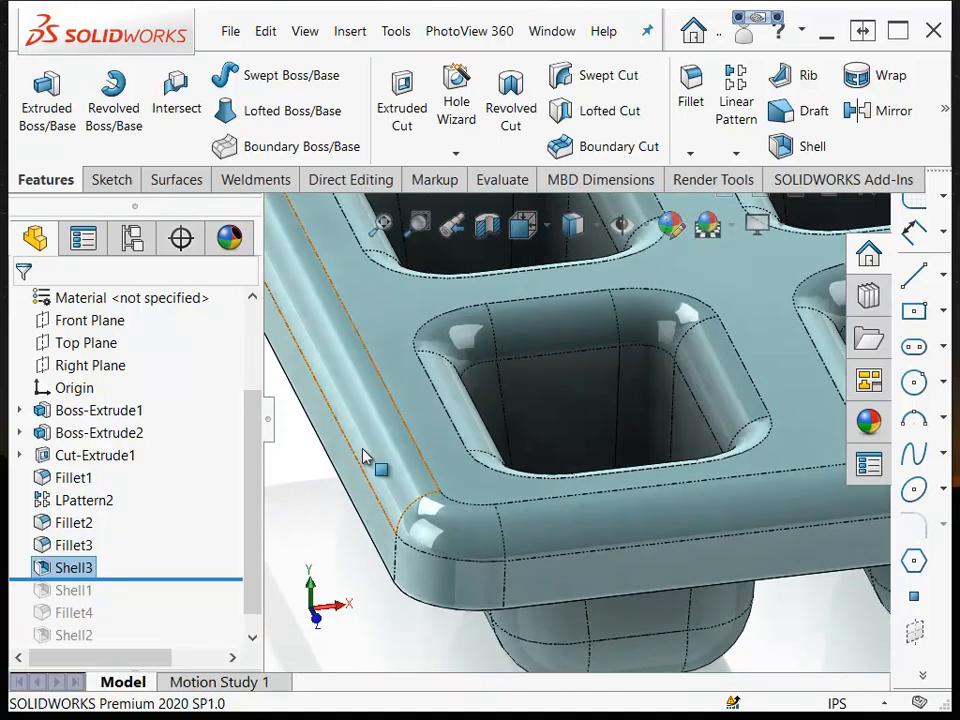
{"action": "scroll", "coordinate": [320, 348], "scroll_direction": "up", "scroll_amount": 8}
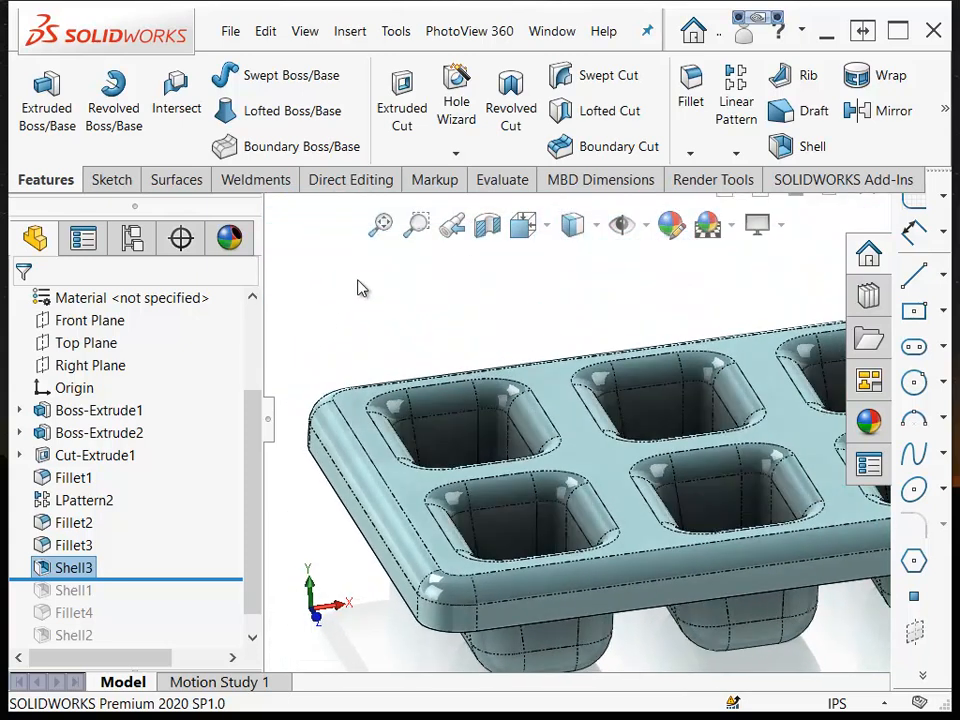
Step: Shell the tray again at 0.025 in, removing its flat upper face together with all faces tangent to it
{"action": "left_click", "coordinate": [803, 148]}
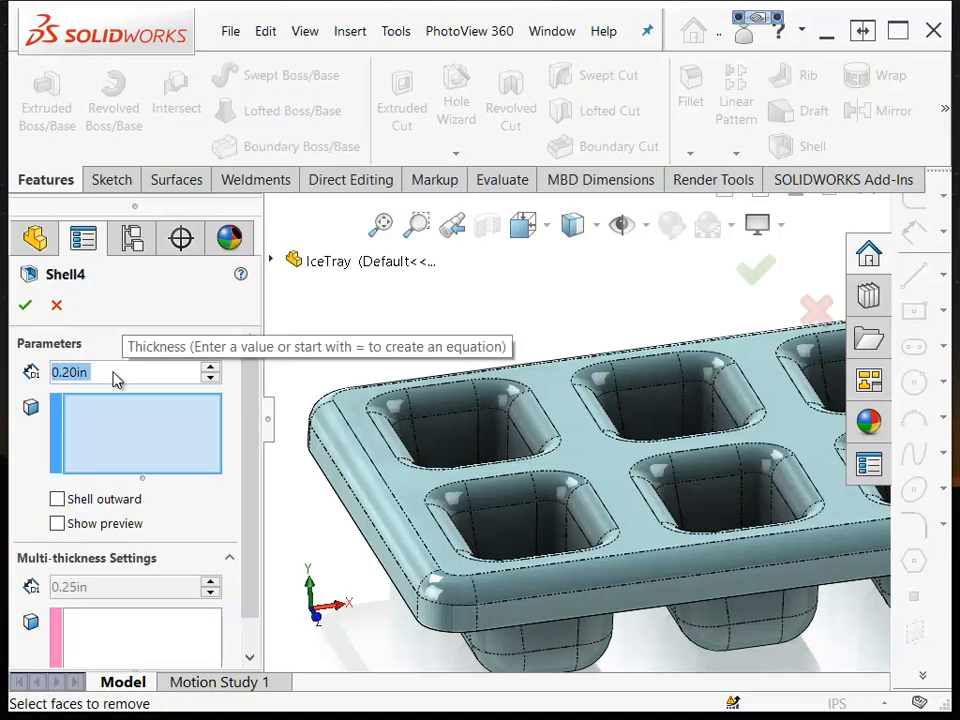
{"action": "key", "text": "BackSpace"}
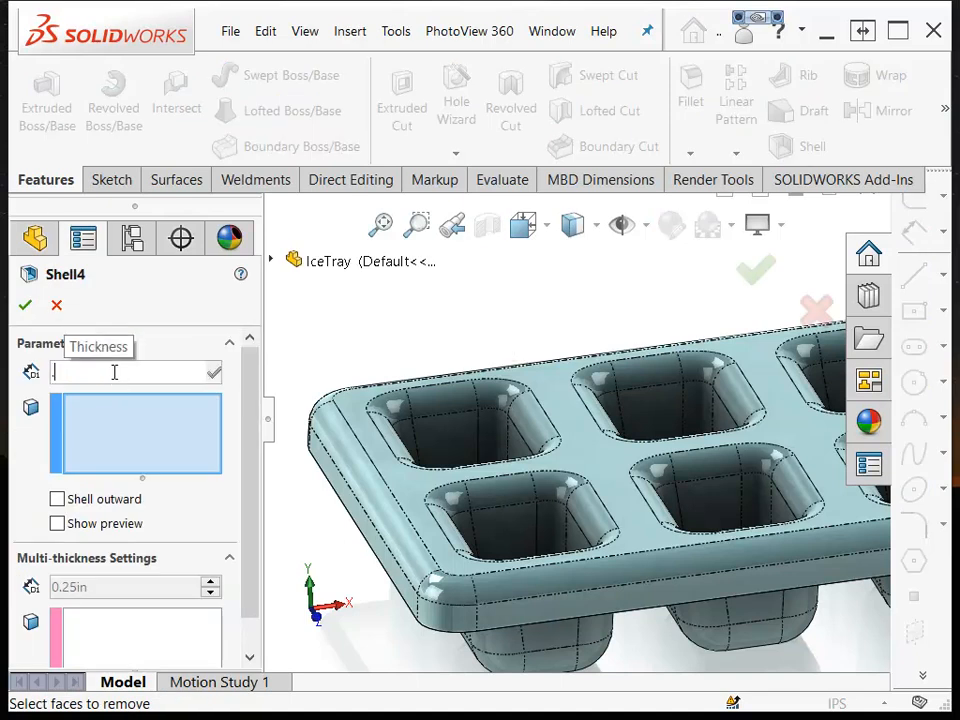
{"action": "type", "text": ".02"}
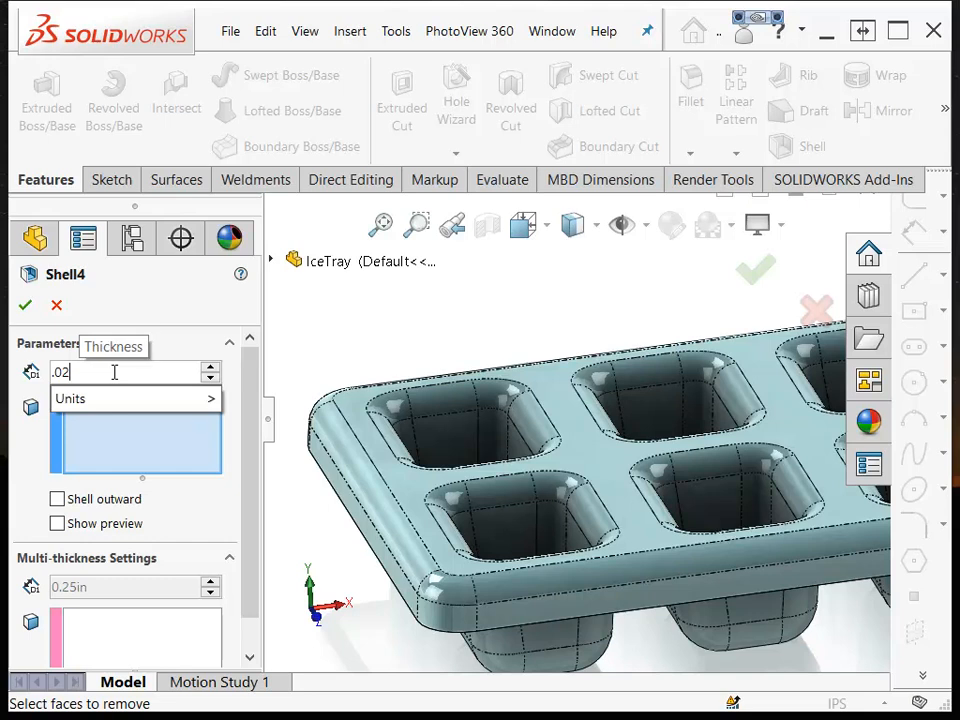
{"action": "type", "text": "5"}
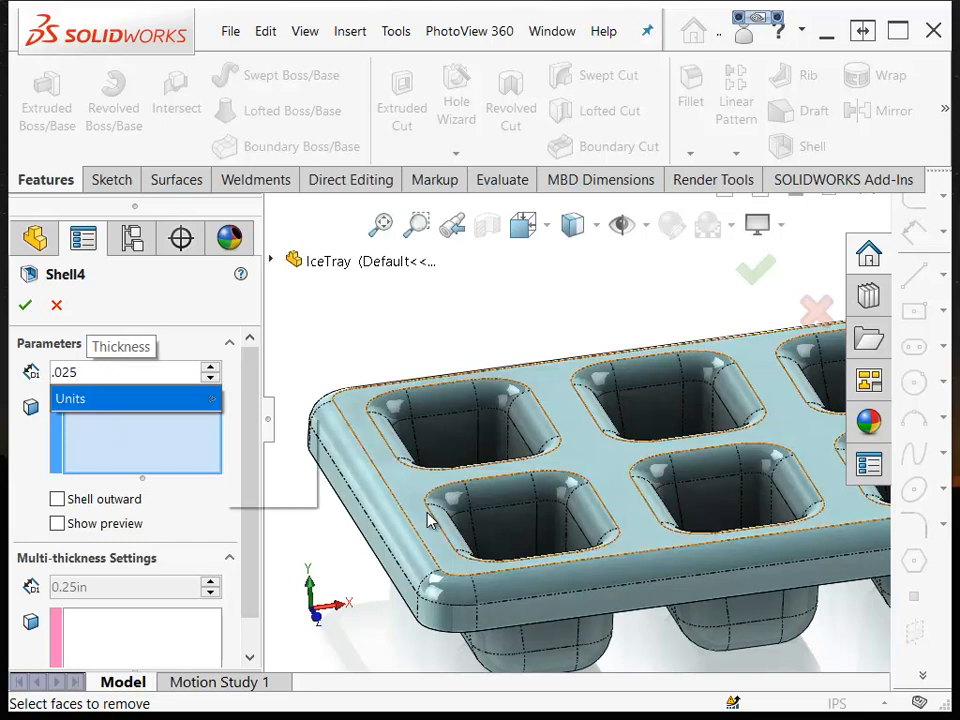
{"action": "left_click", "coordinate": [90, 430]}
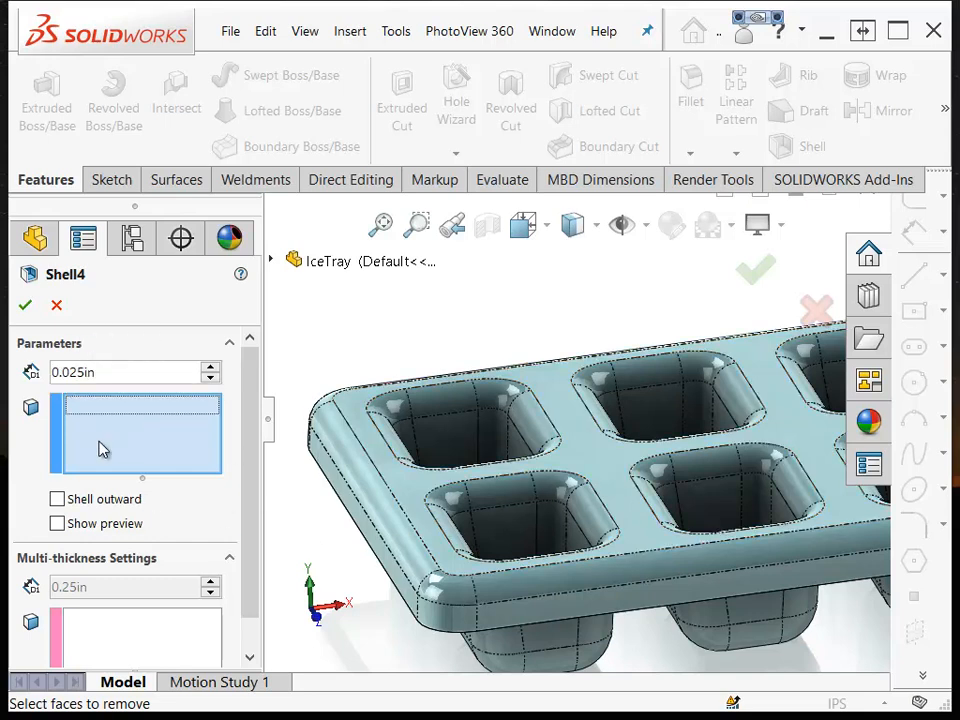
{"action": "right_click", "coordinate": [405, 487]}
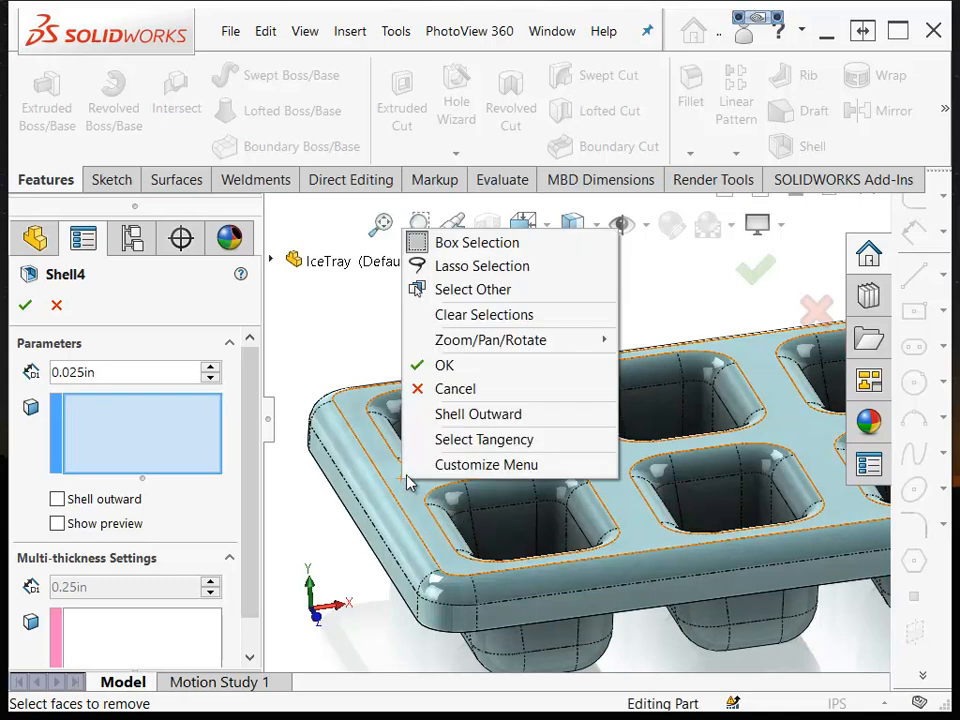
{"action": "left_click", "coordinate": [479, 440]}
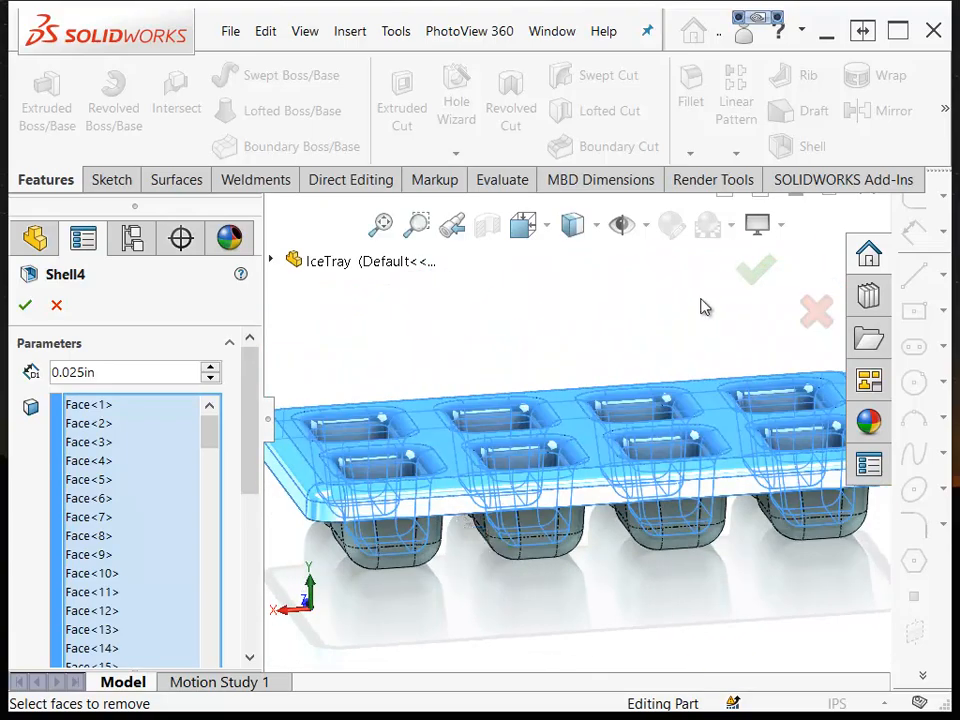
{"action": "left_click", "coordinate": [759, 271]}
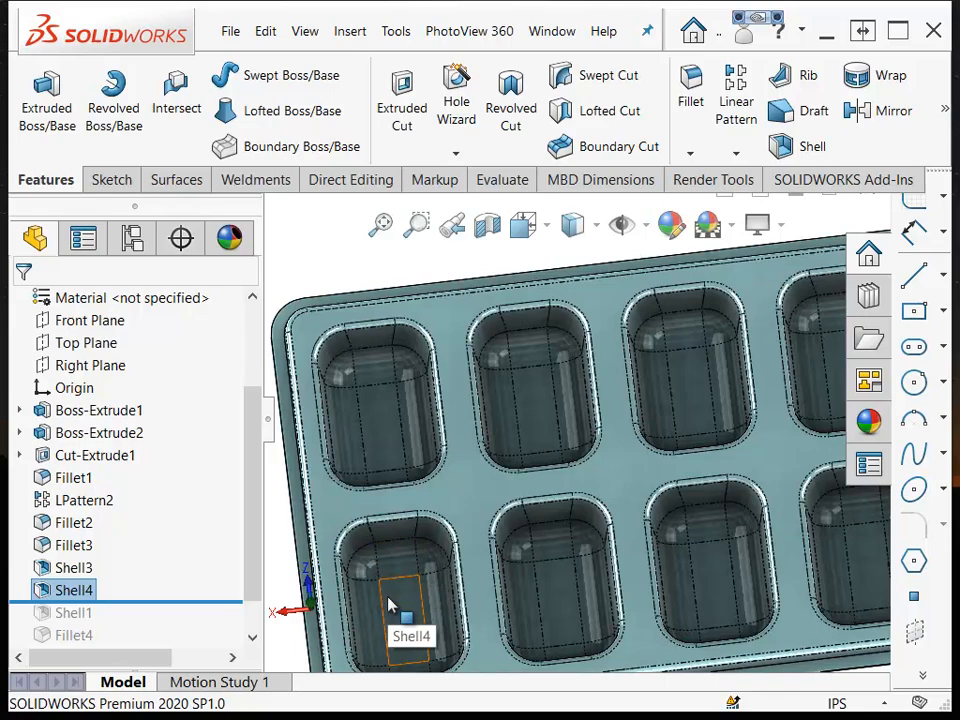
{"action": "middle_click_drag", "start_coordinate": [388, 604], "coordinate": [561, 486]}
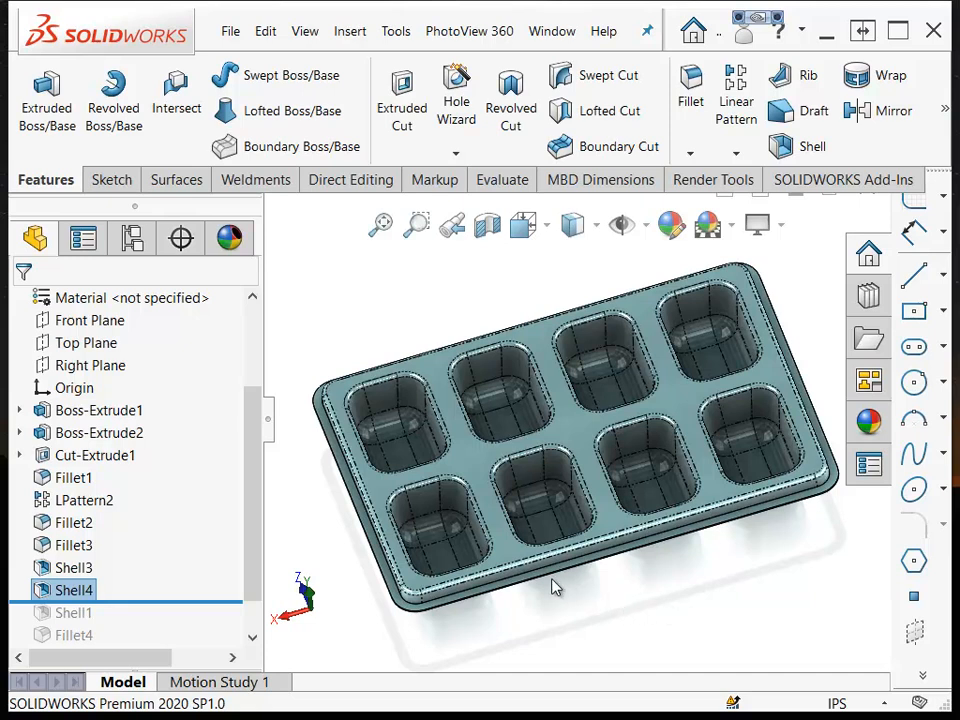
{"action": "scroll", "coordinate": [566, 574], "scroll_direction": "down", "scroll_amount": 2}
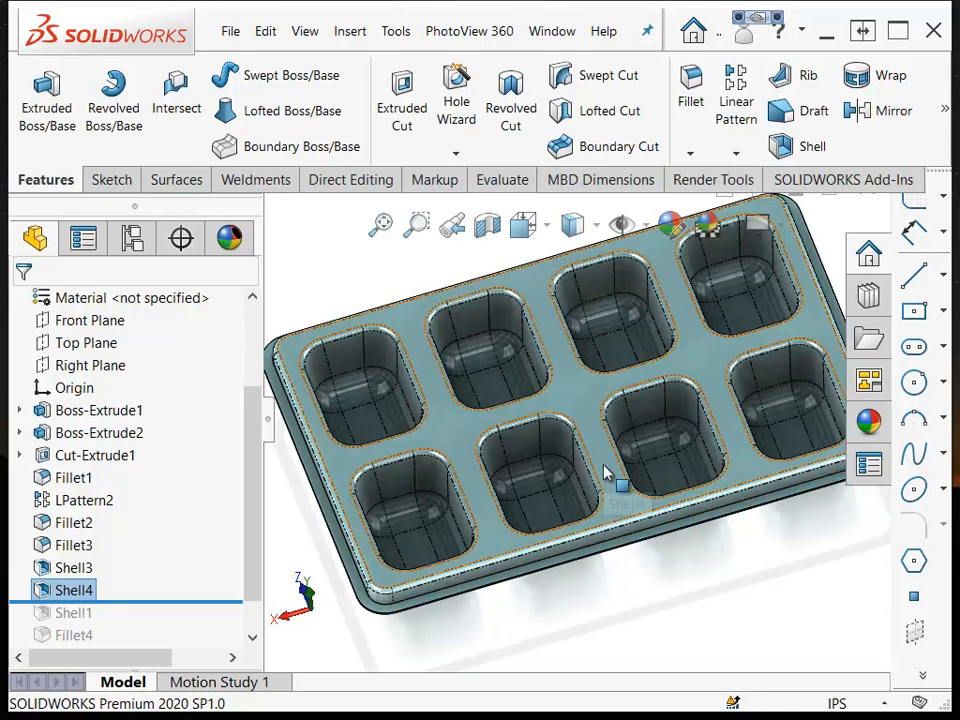
{"action": "left_click", "coordinate": [682, 583]}
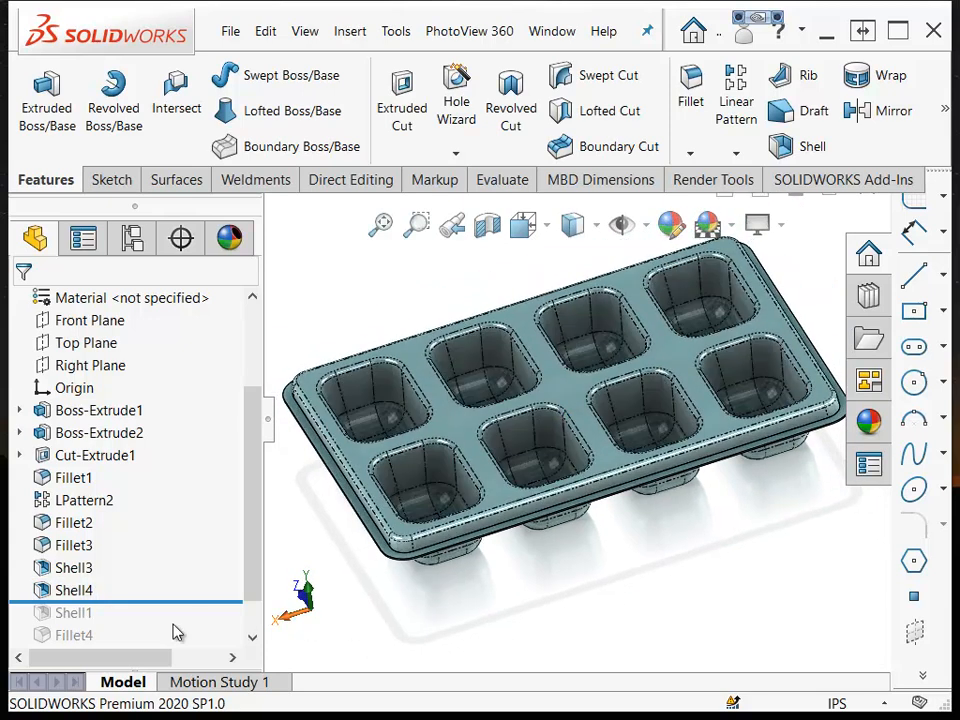
Step: Roll the feature history back to just after Fillet3 and hollow the tray with a 0.025 in shell, removing no faces
{"action": "left_click_drag", "start_coordinate": [178, 598], "coordinate": [133, 566]}
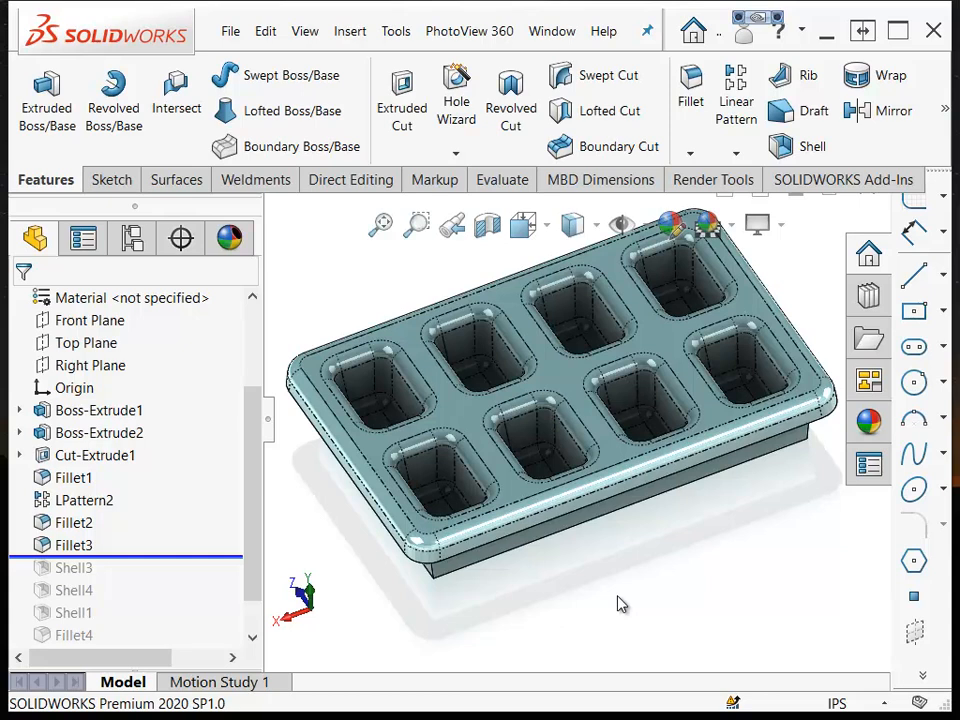
{"action": "left_click", "coordinate": [808, 147]}
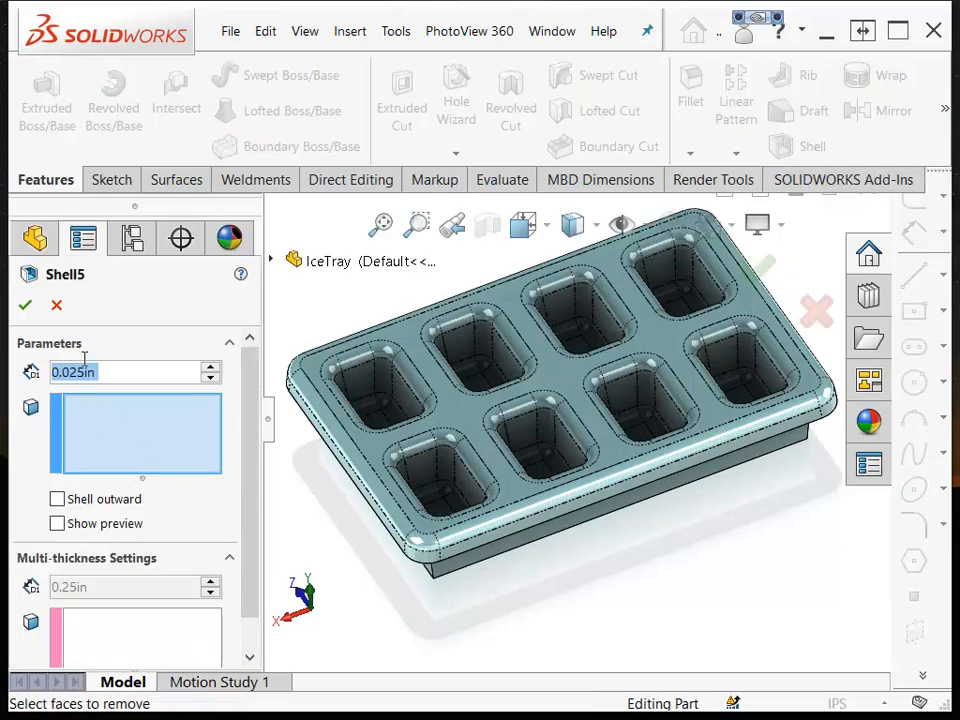
{"action": "left_click", "coordinate": [27, 308]}
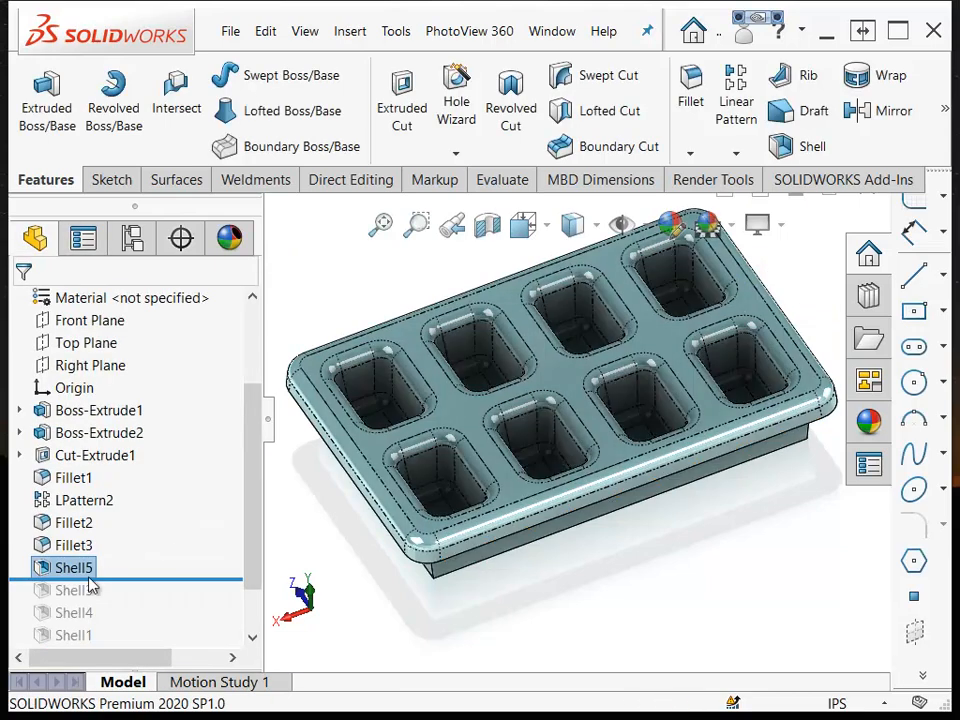
Step: Apply a planar section view cutting lengthwise through the tray to inspect its hollow interior
{"action": "left_click", "coordinate": [635, 591]}
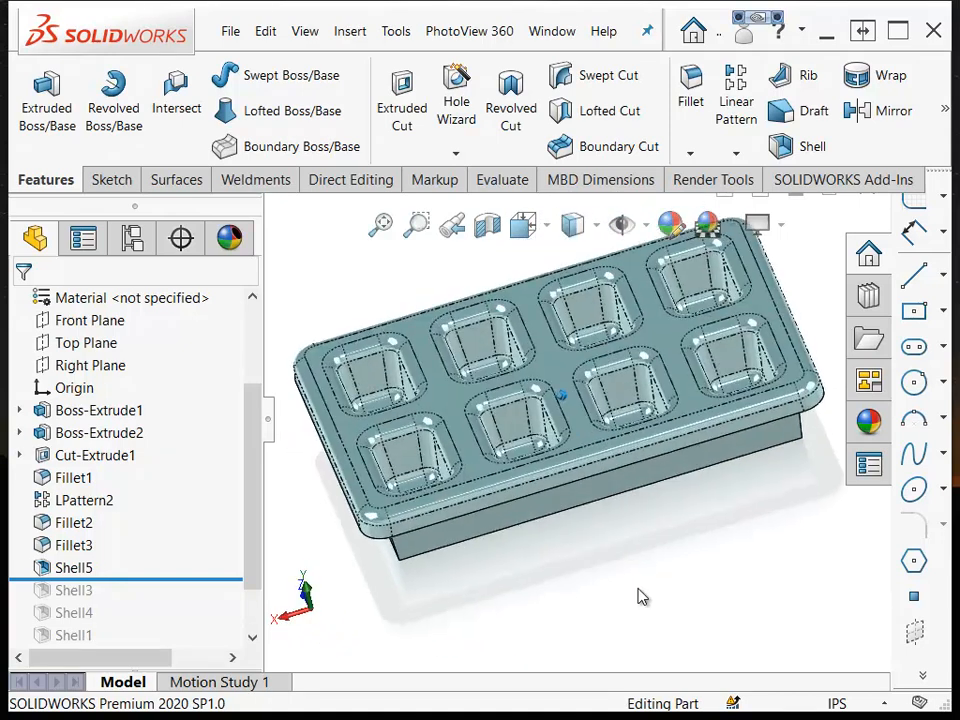
{"action": "left_click", "coordinate": [488, 225]}
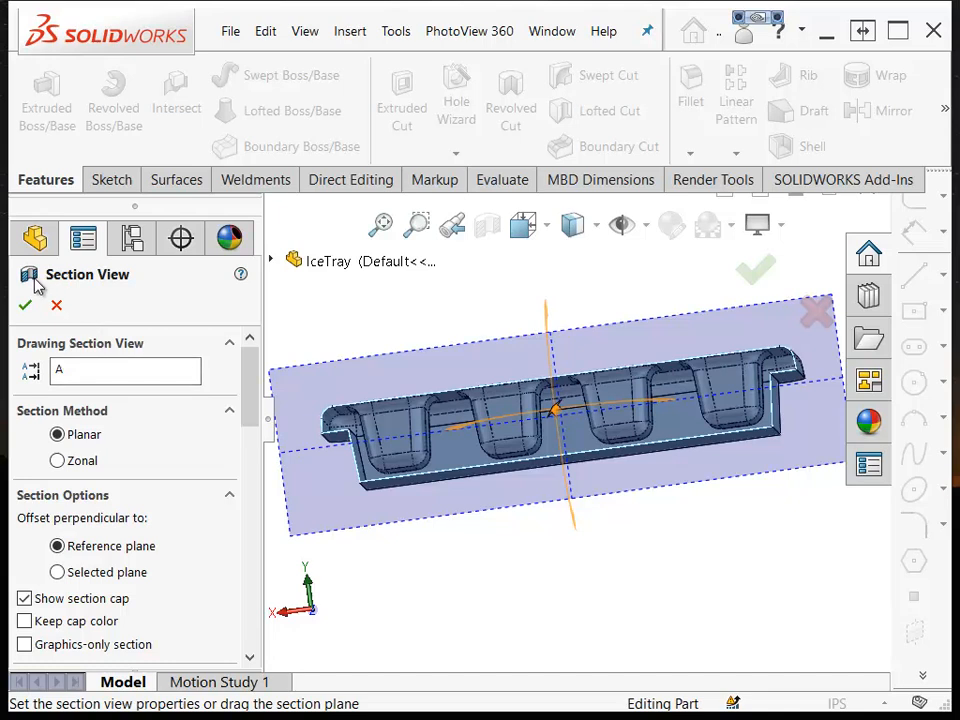
{"action": "left_click", "coordinate": [25, 305]}
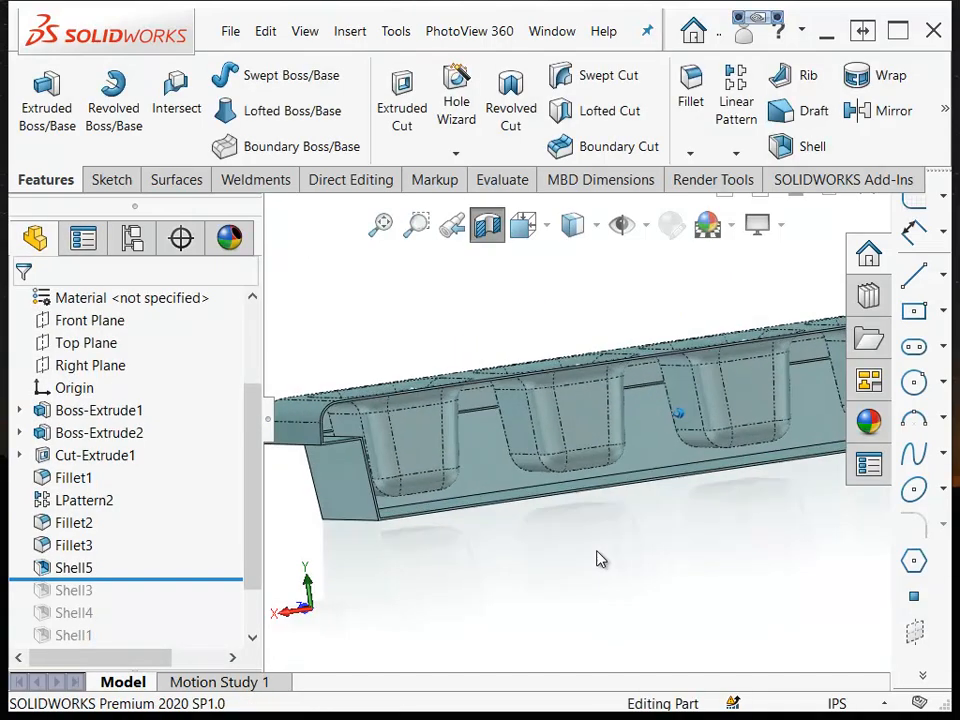